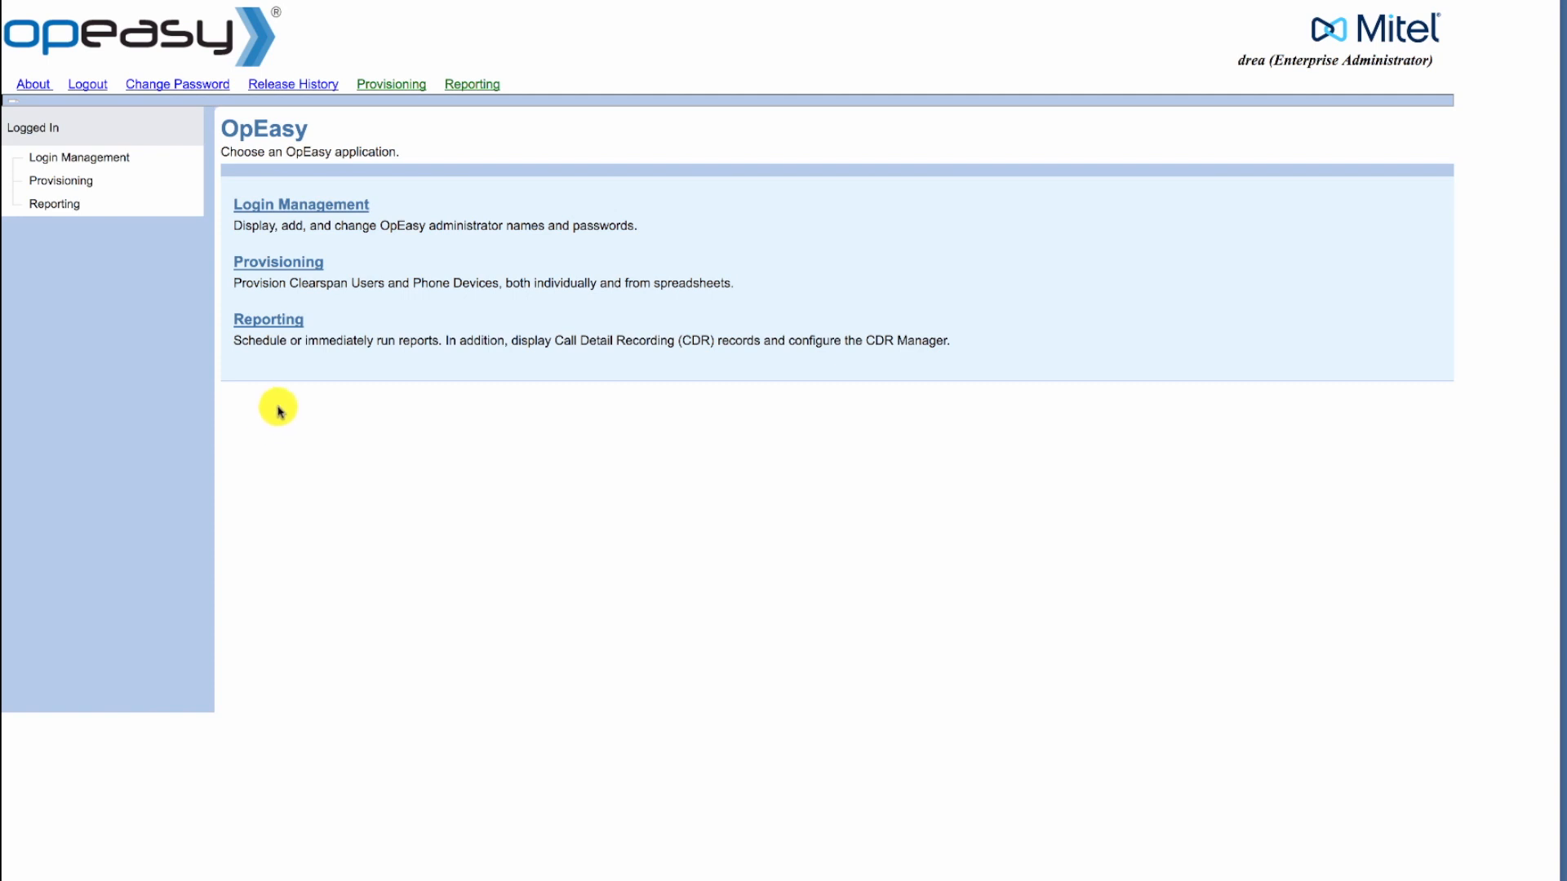
In Provisioning, search the Hershey group's users by last name containing the user's surname
click(253, 266)
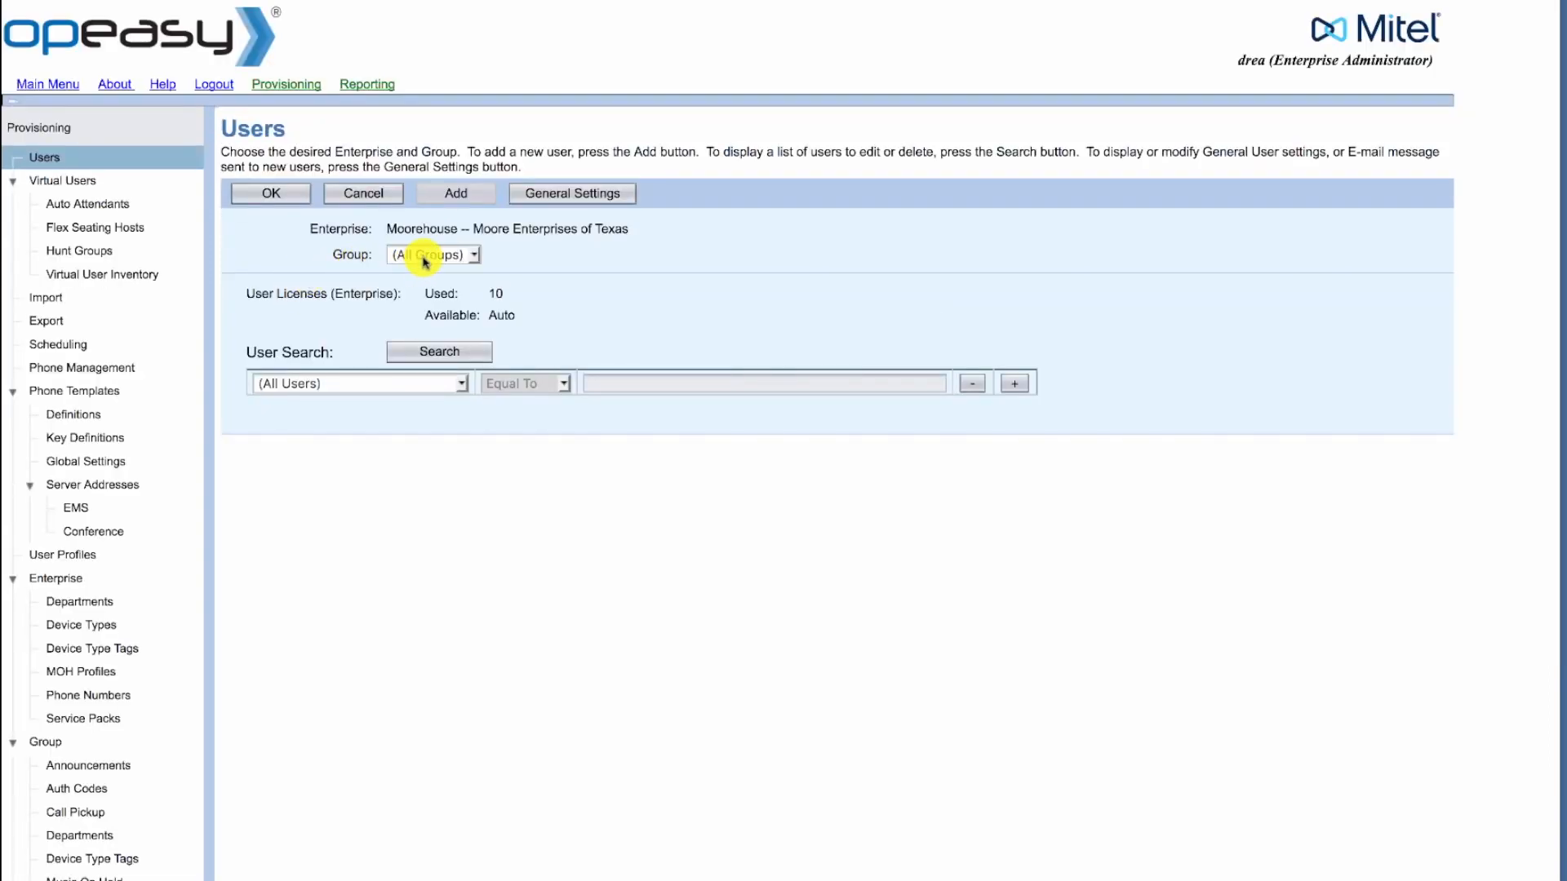
click(425, 255)
click(421, 269)
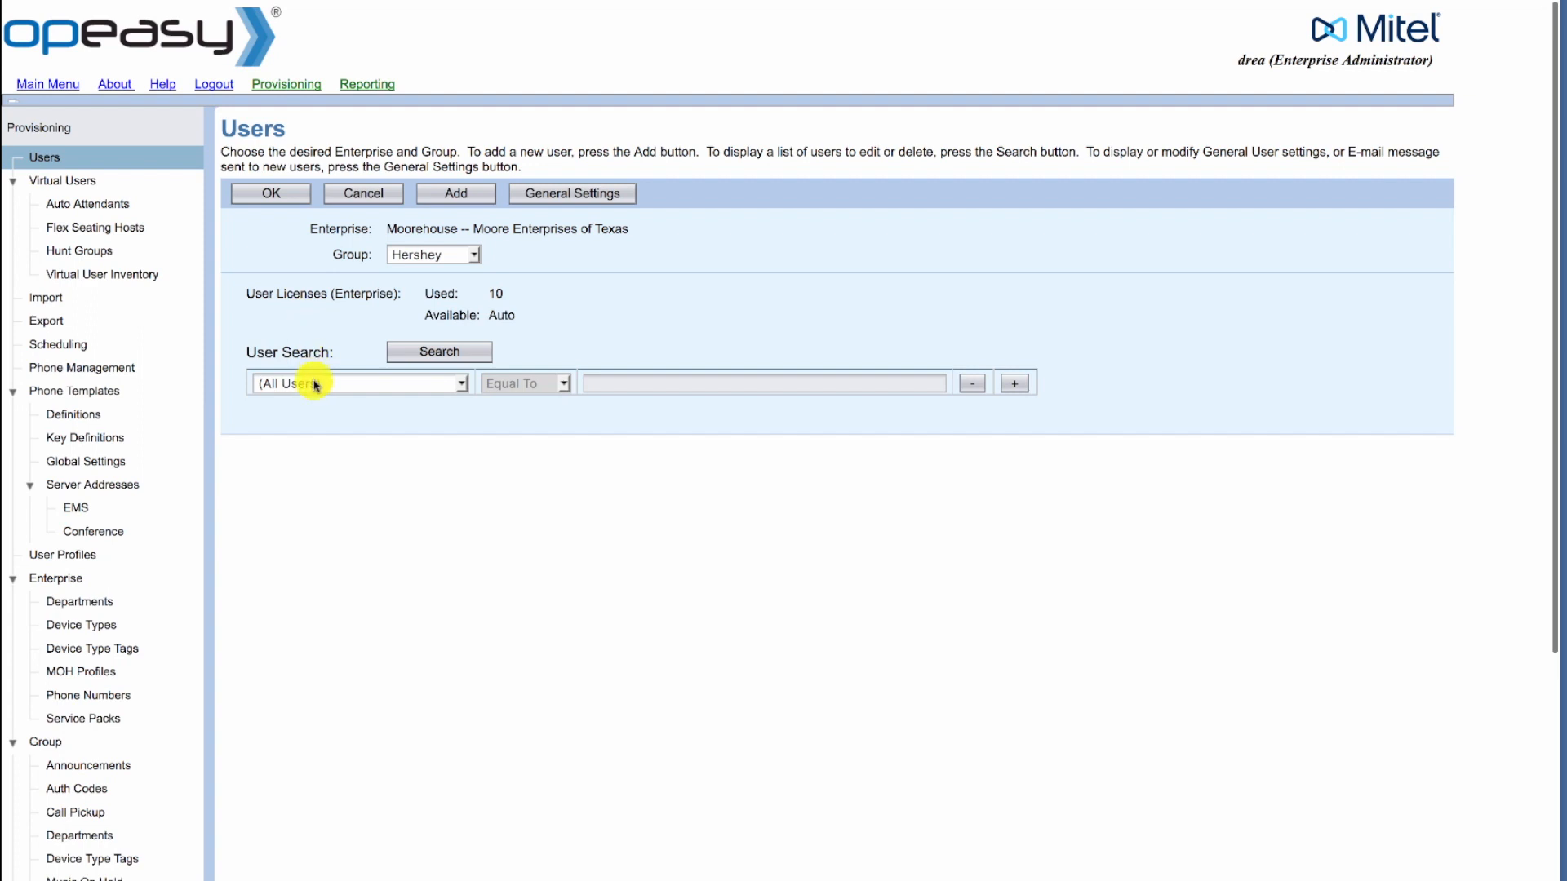
click(315, 385)
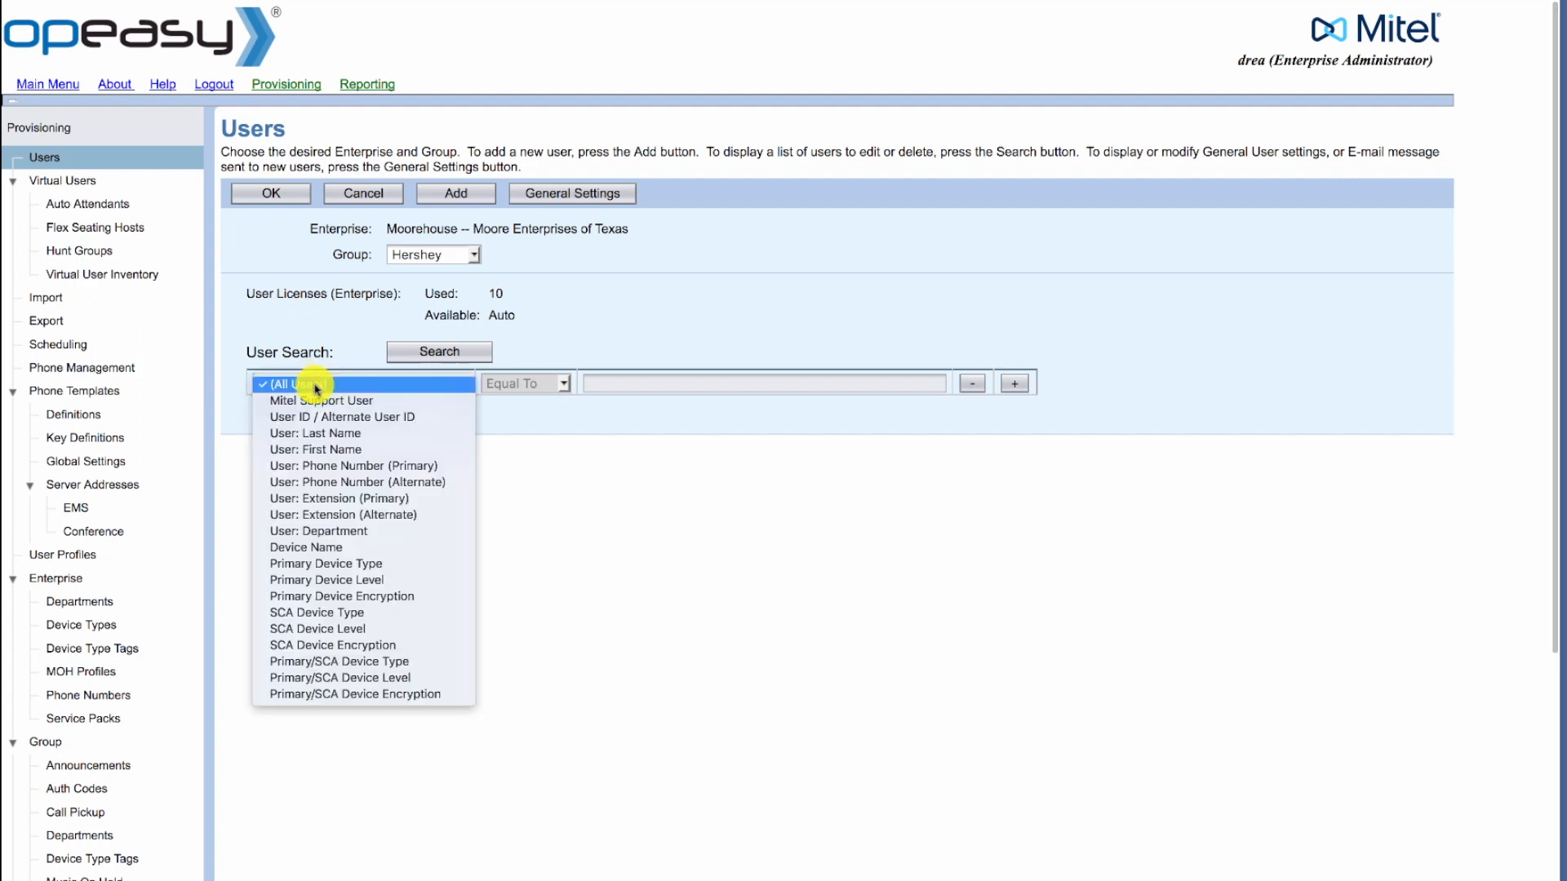
click(319, 450)
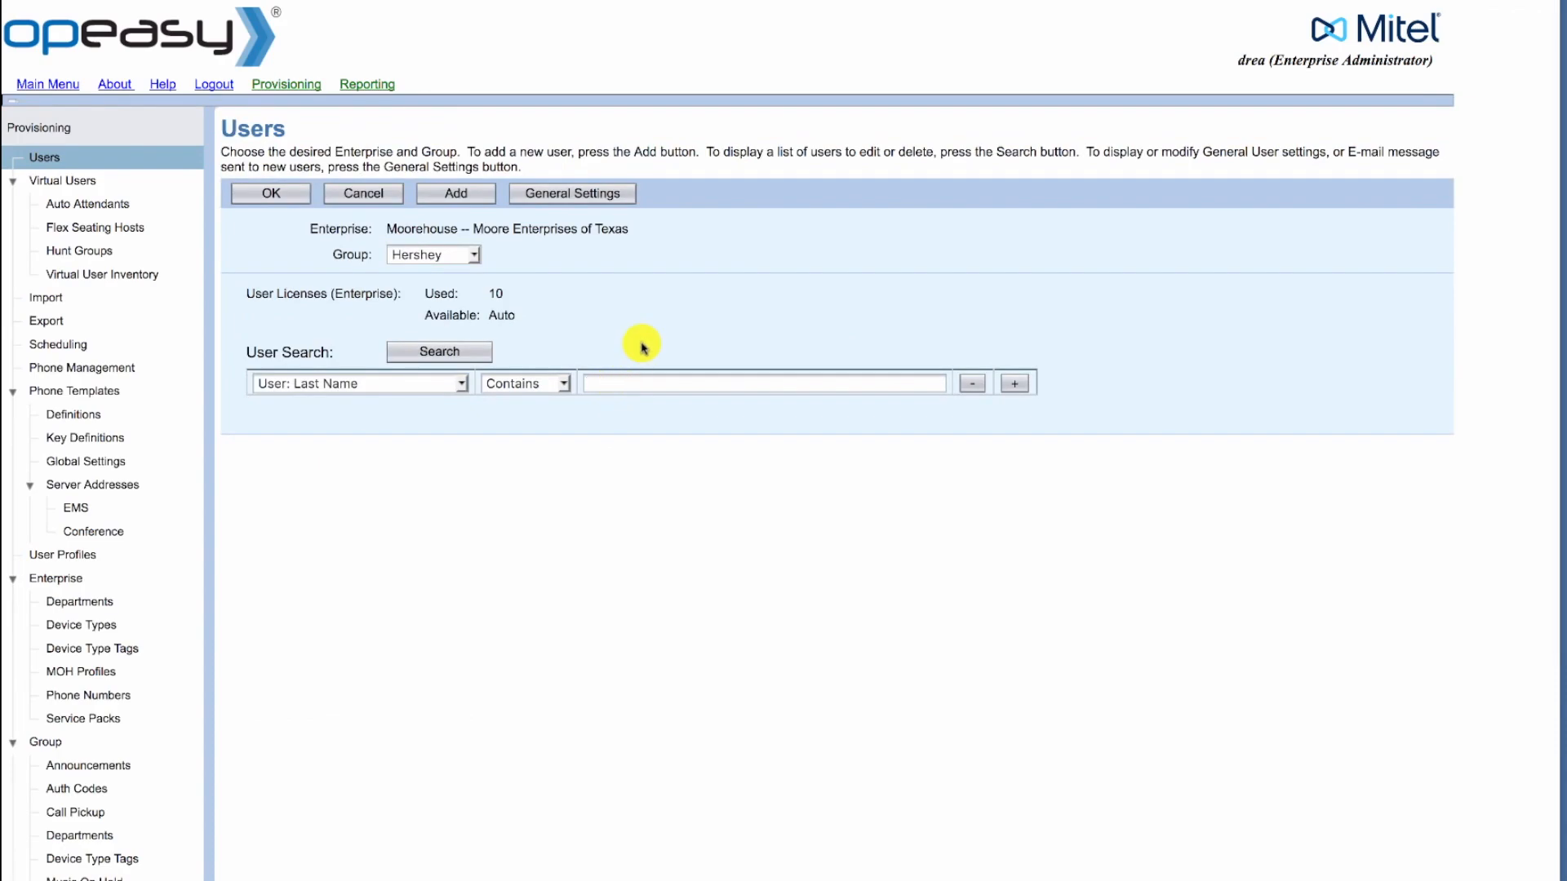
text(Wilson)
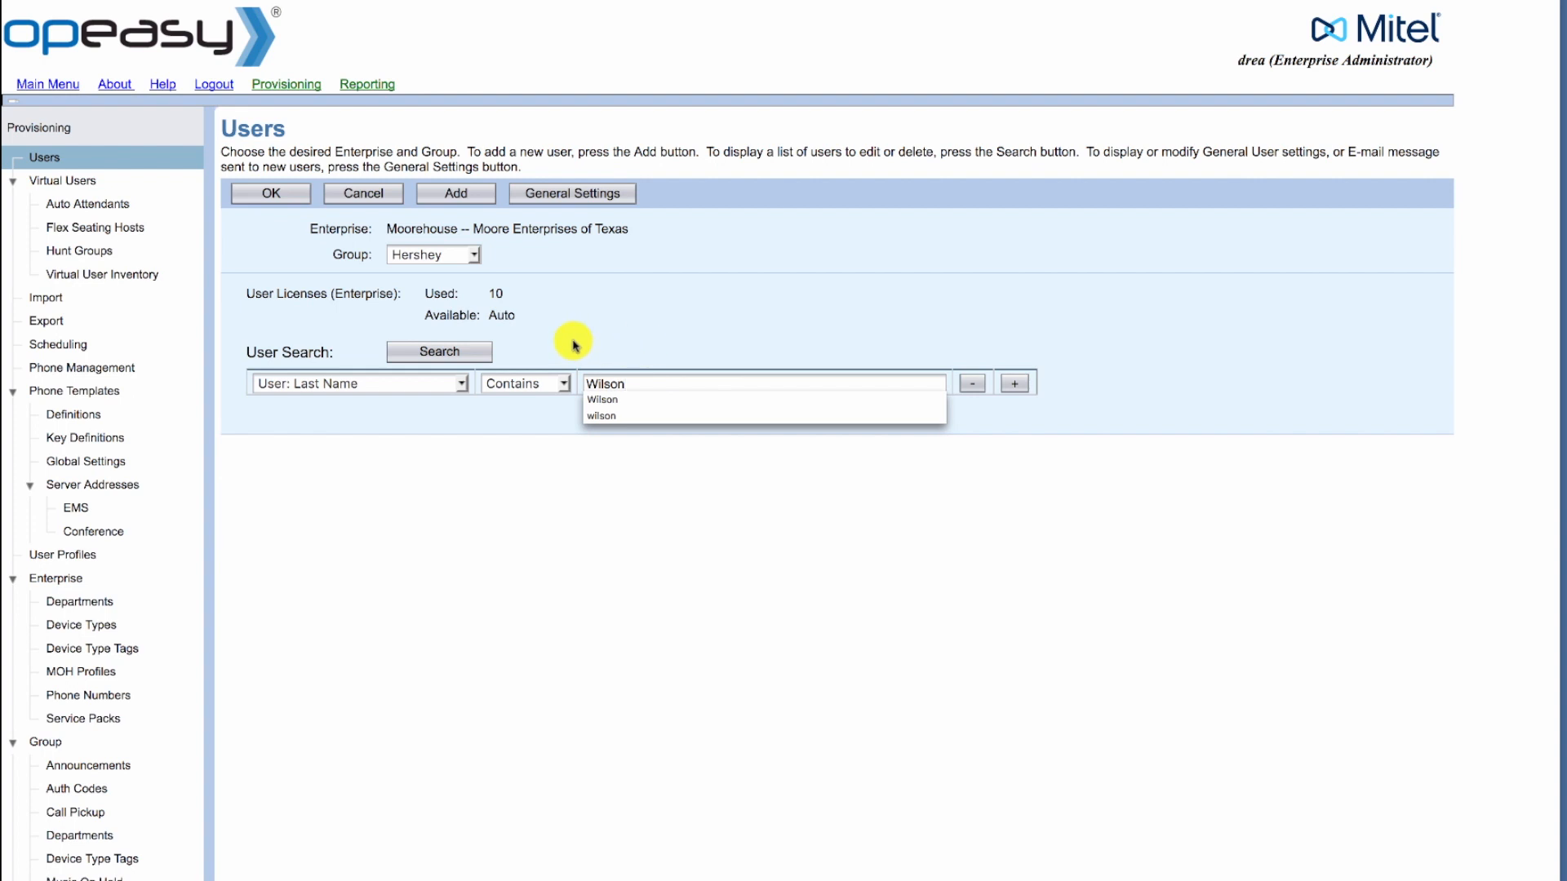
click(455, 352)
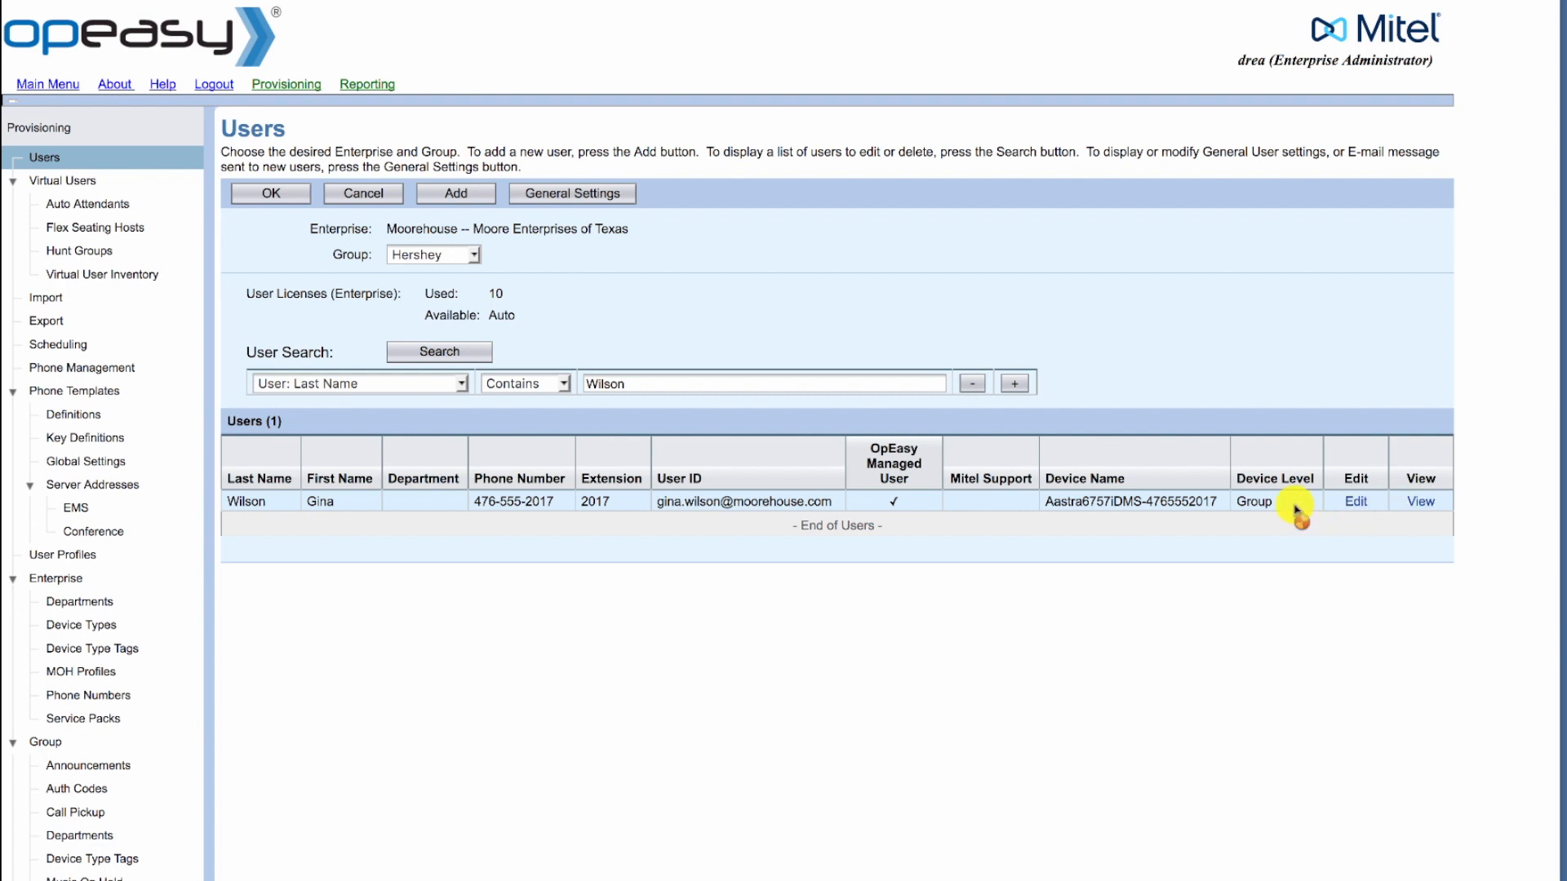
Open the found user's record in Advanced: User Modify, leaving the Service selection unchanged
click(339, 513)
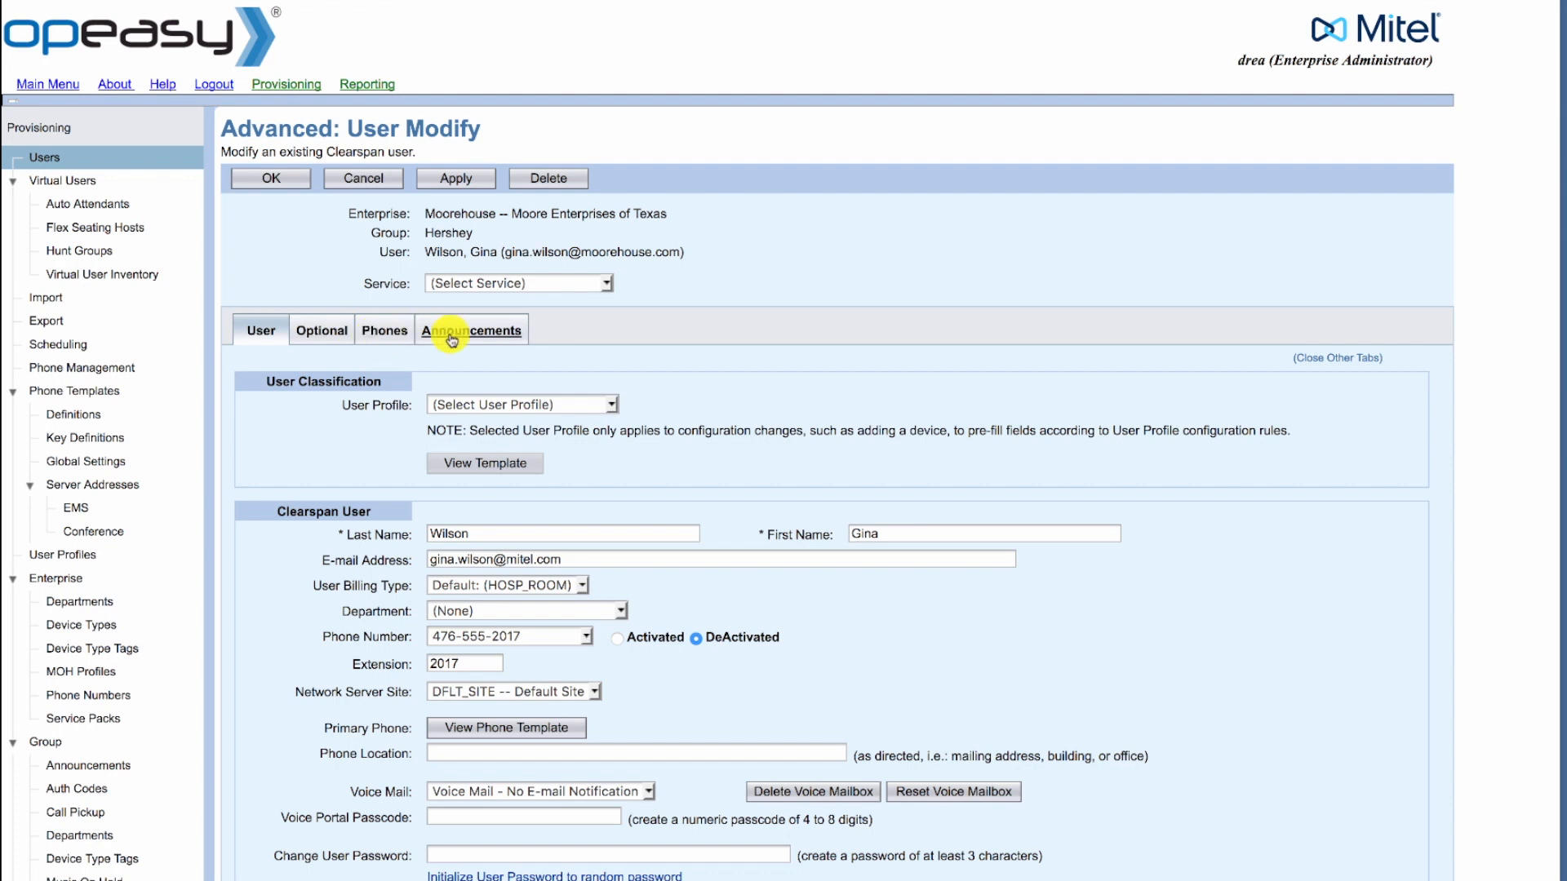
click(474, 286)
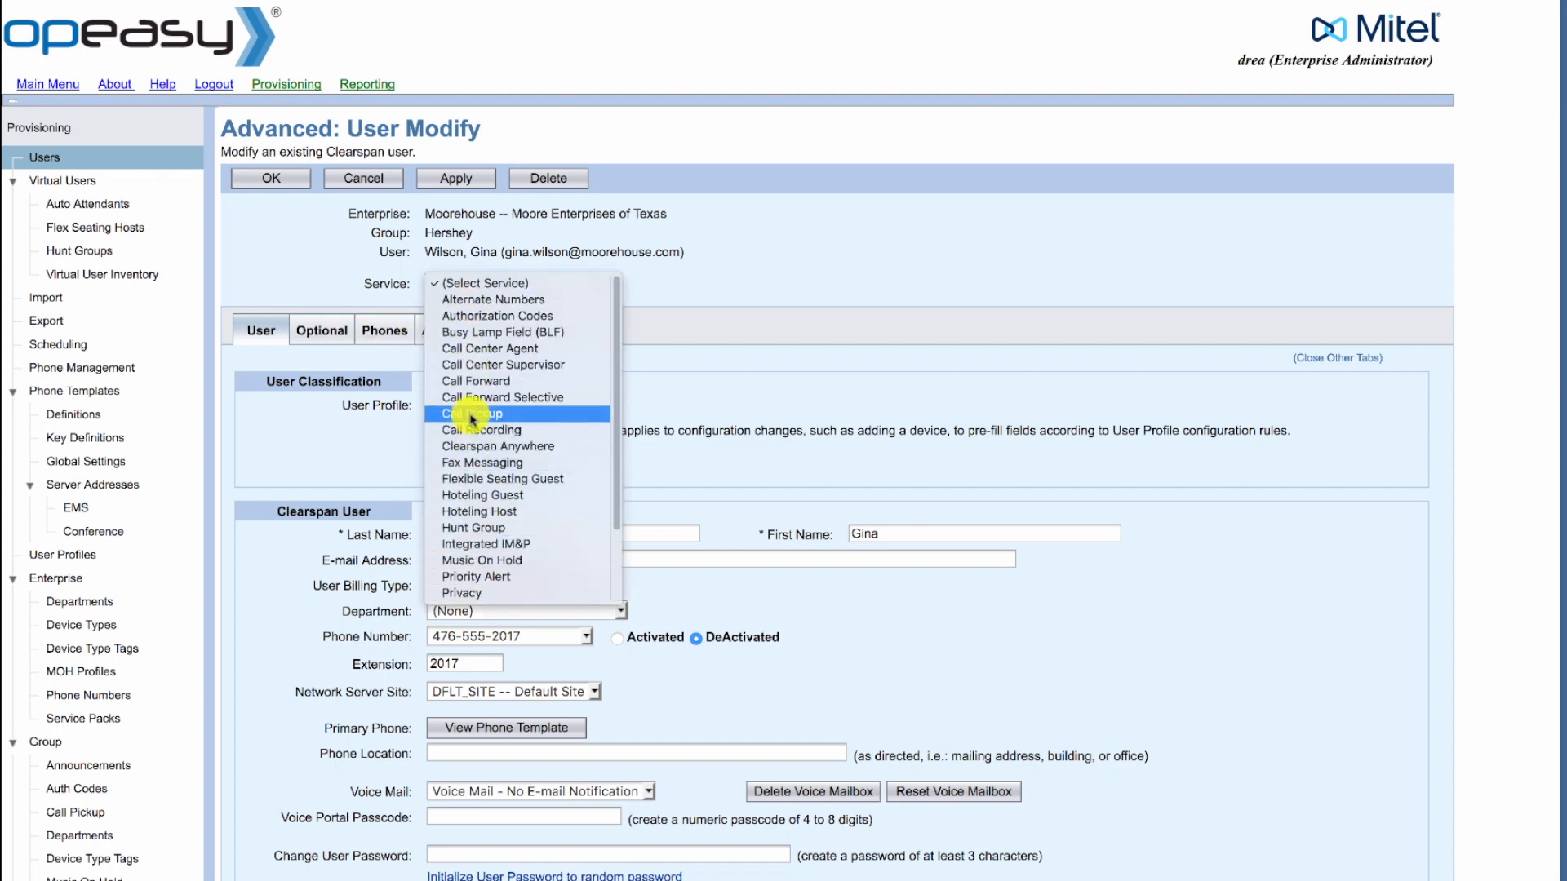
click(262, 265)
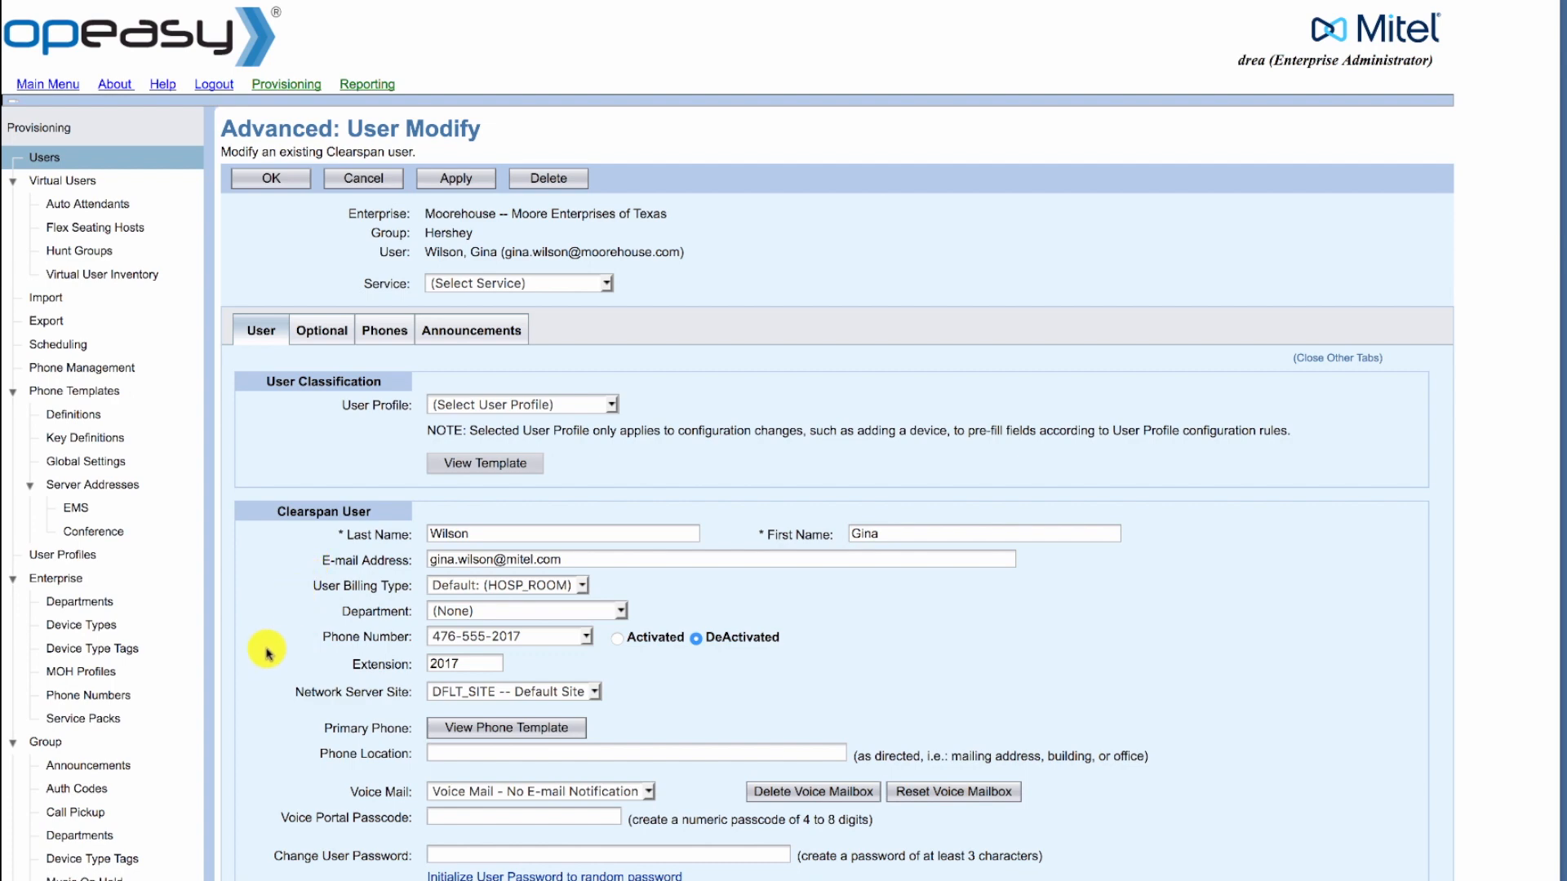
Review the Primary Phone Device section, then list the user's devices on the Phones tab
scroll(268, 652, down, 5)
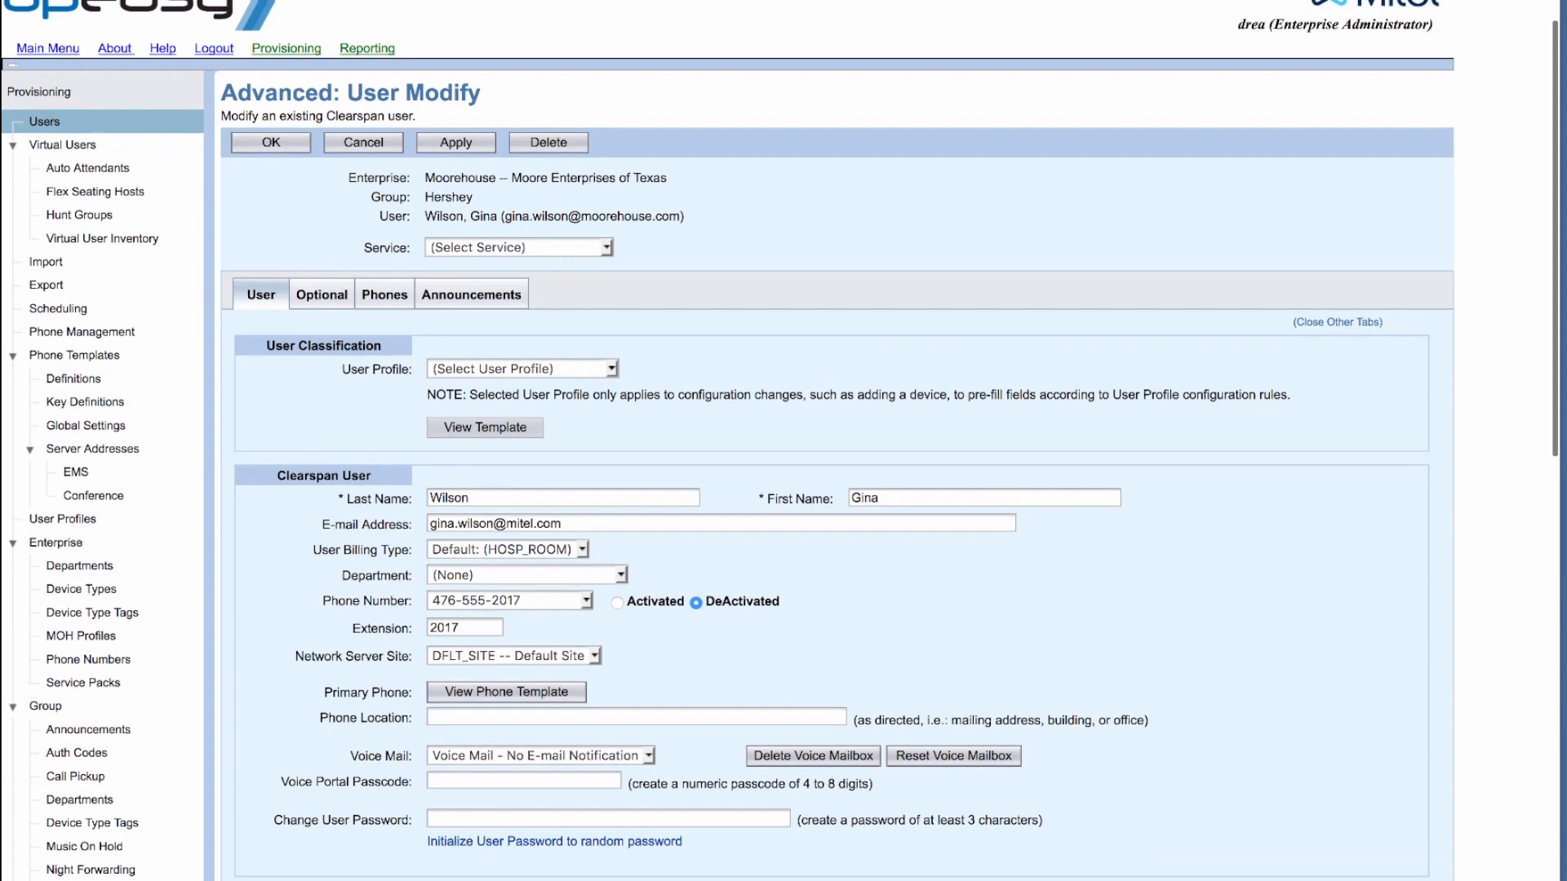
scroll(258, 691, down, 2)
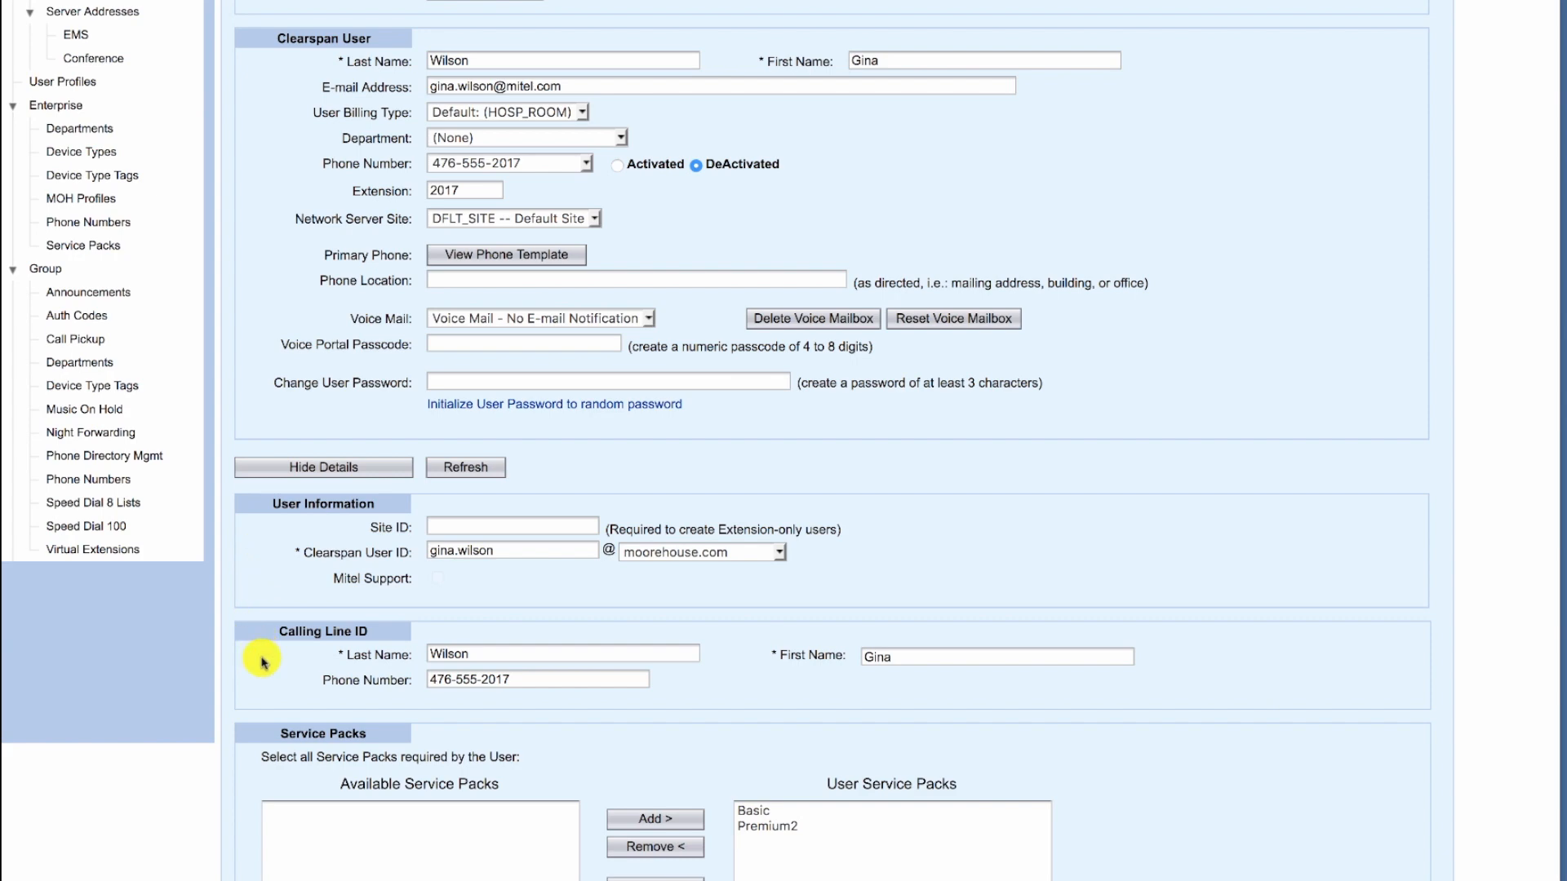
scroll(263, 661, down, 5)
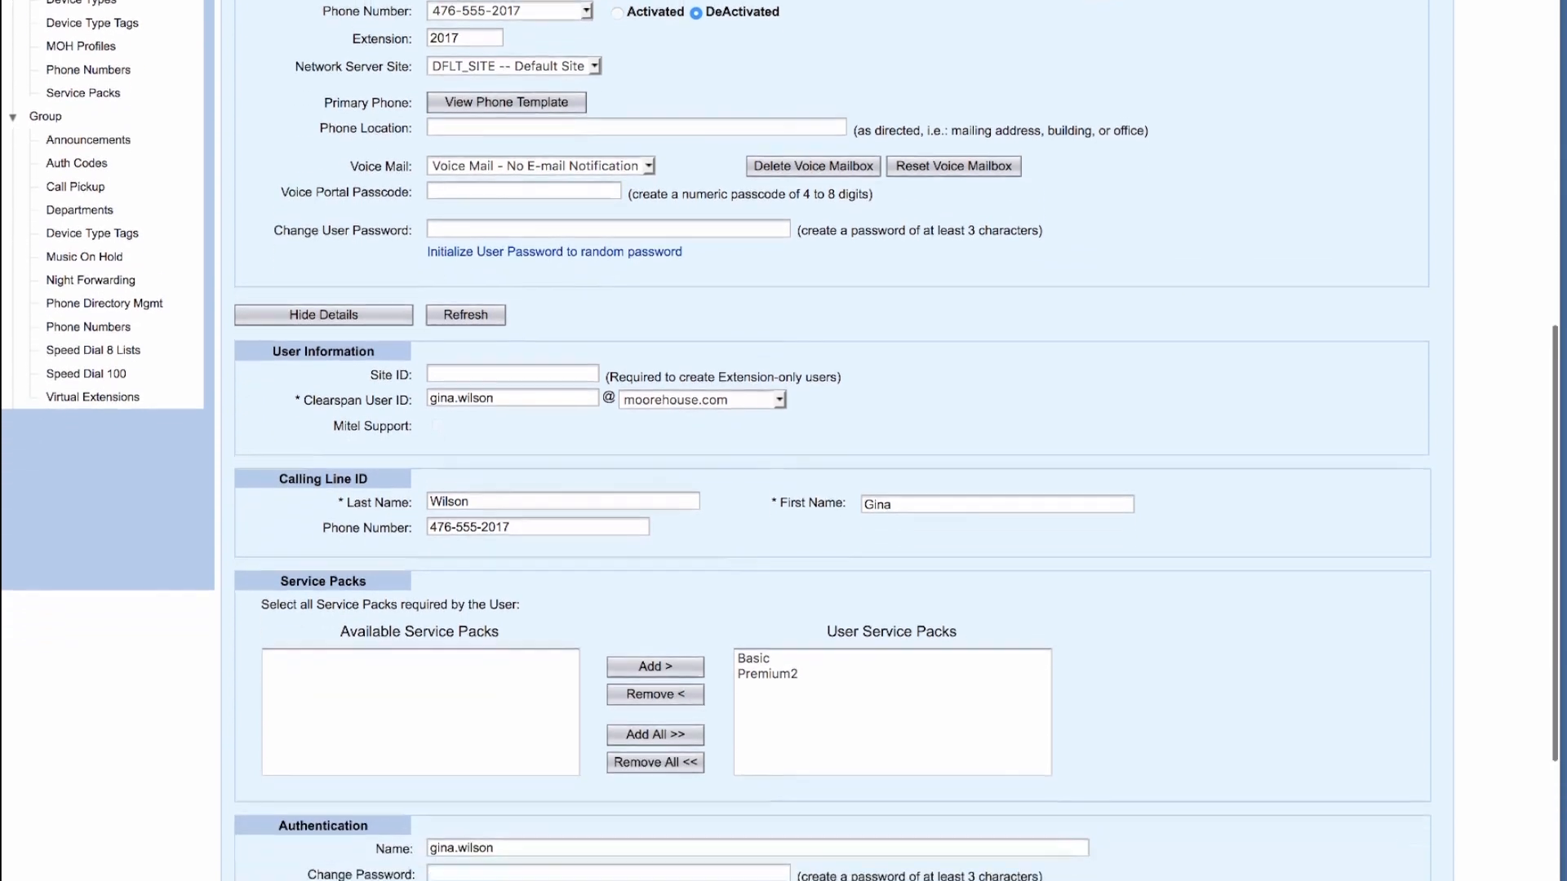
scroll(269, 666, down, 1)
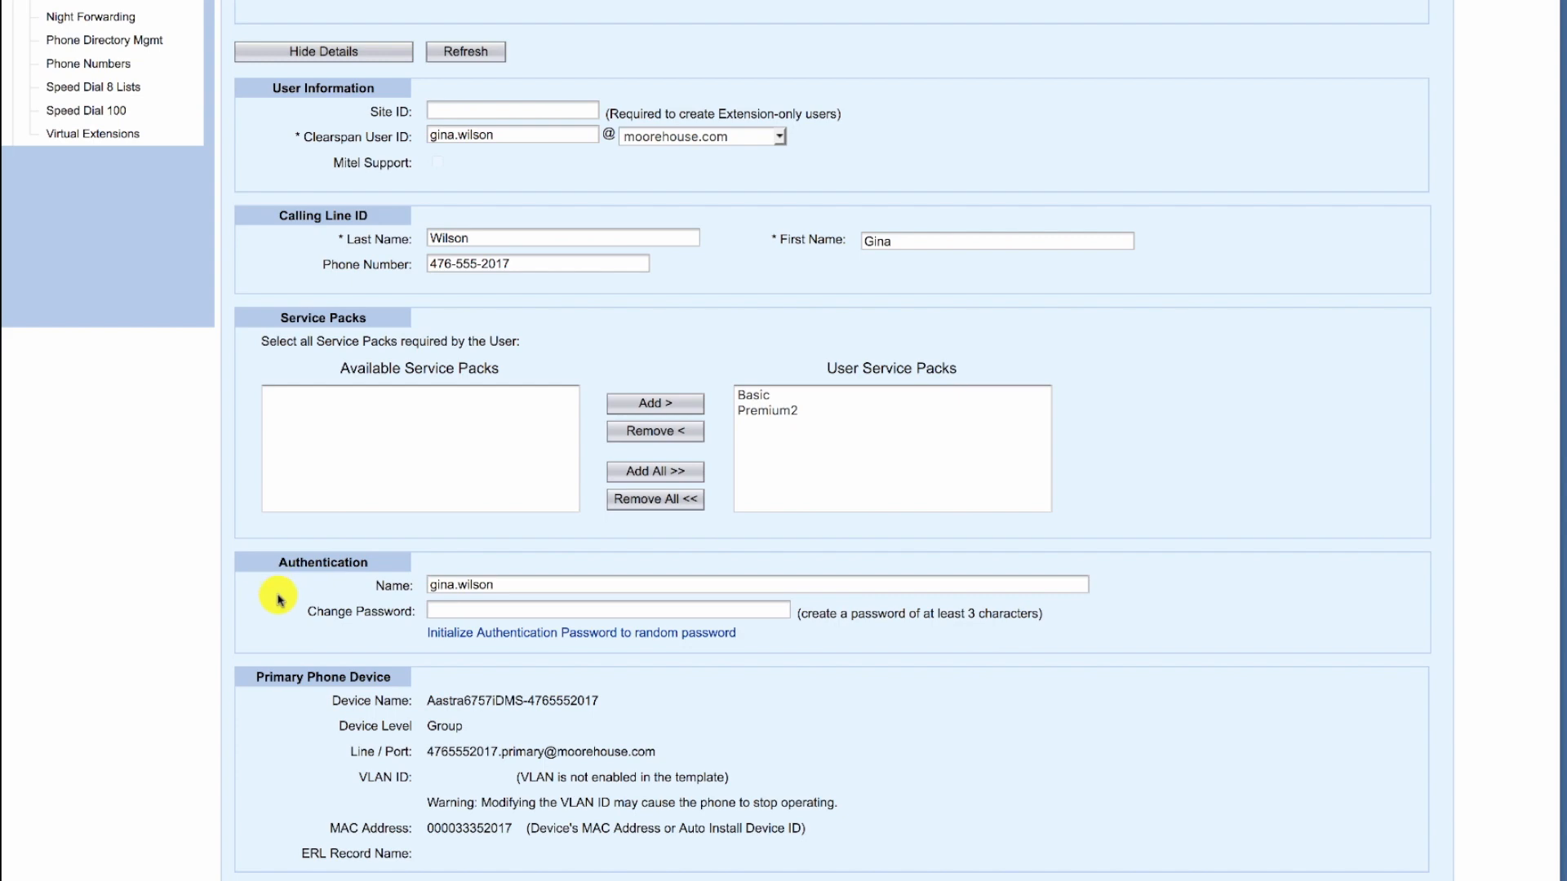
scroll(278, 600, up, 10)
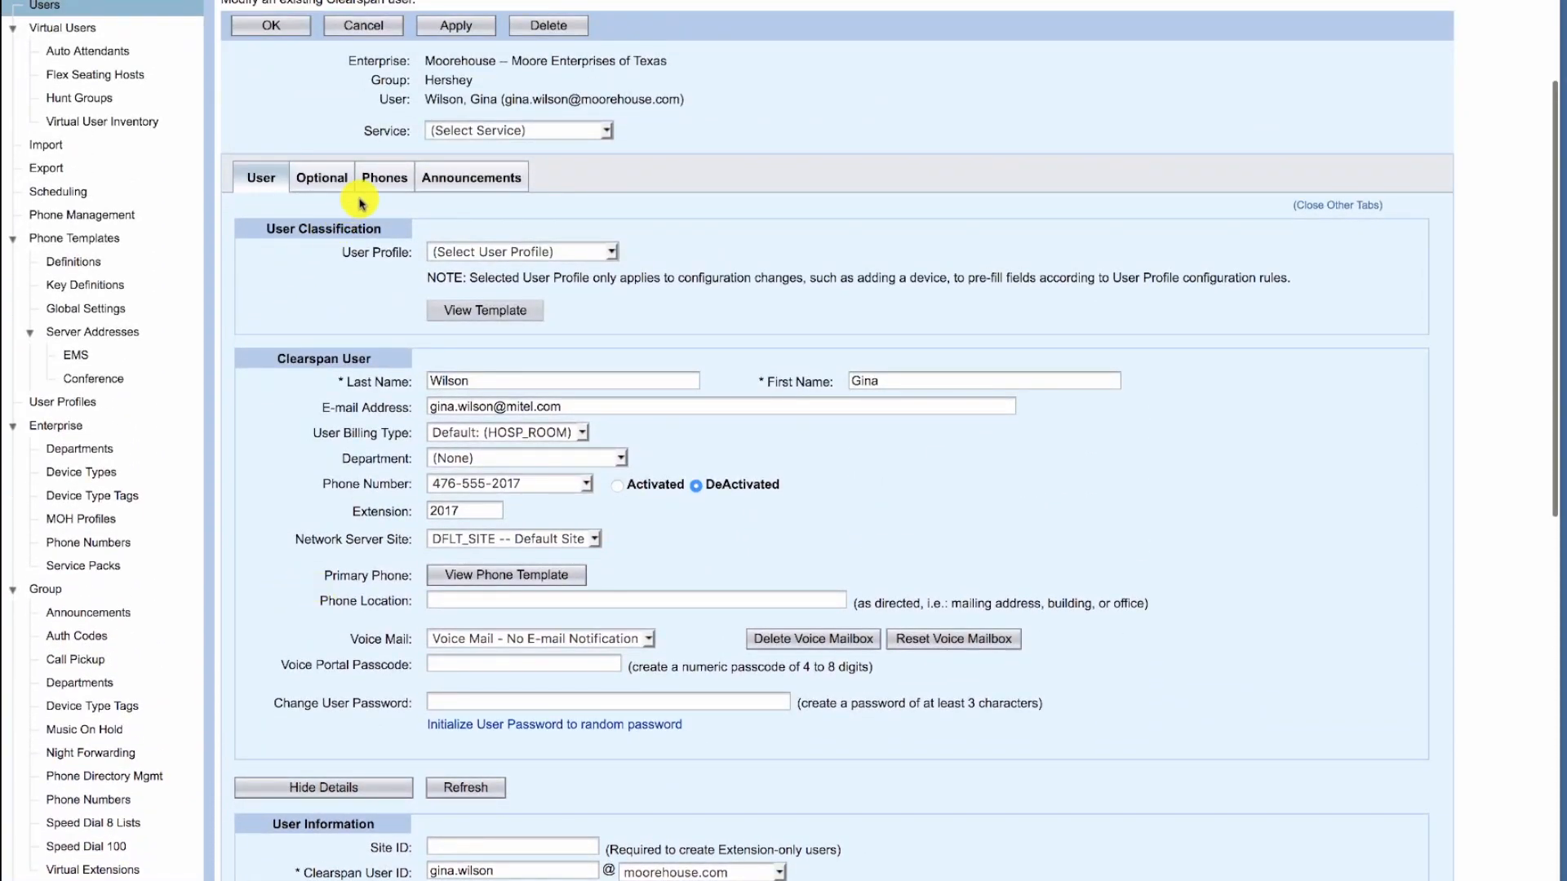
click(392, 175)
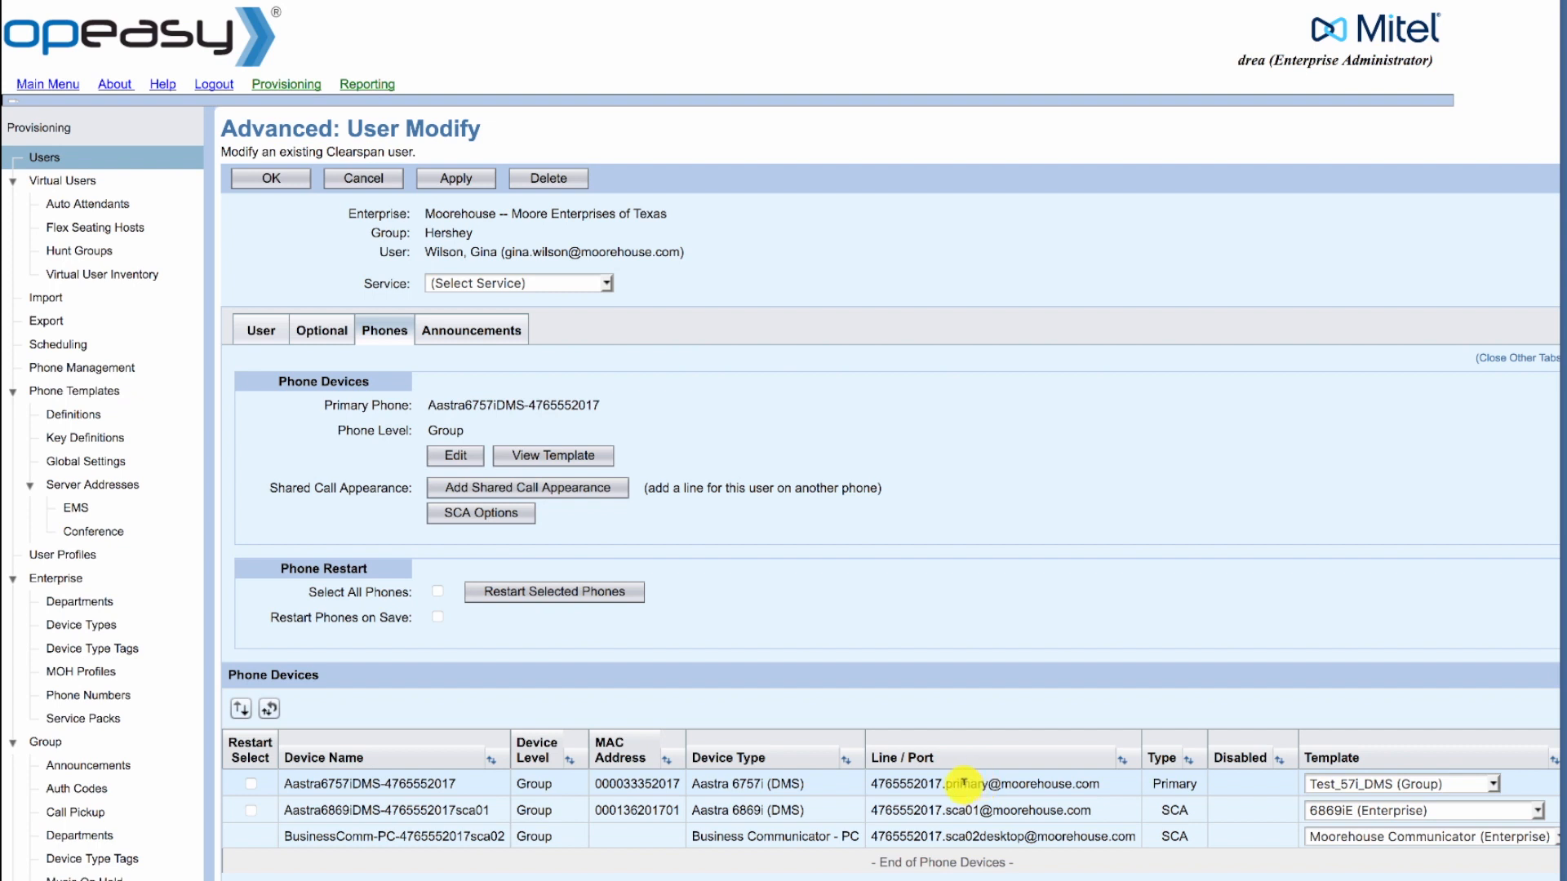
Delete the user's primary Aastra6757iDMS phone device and confirm the deletion
click(963, 784)
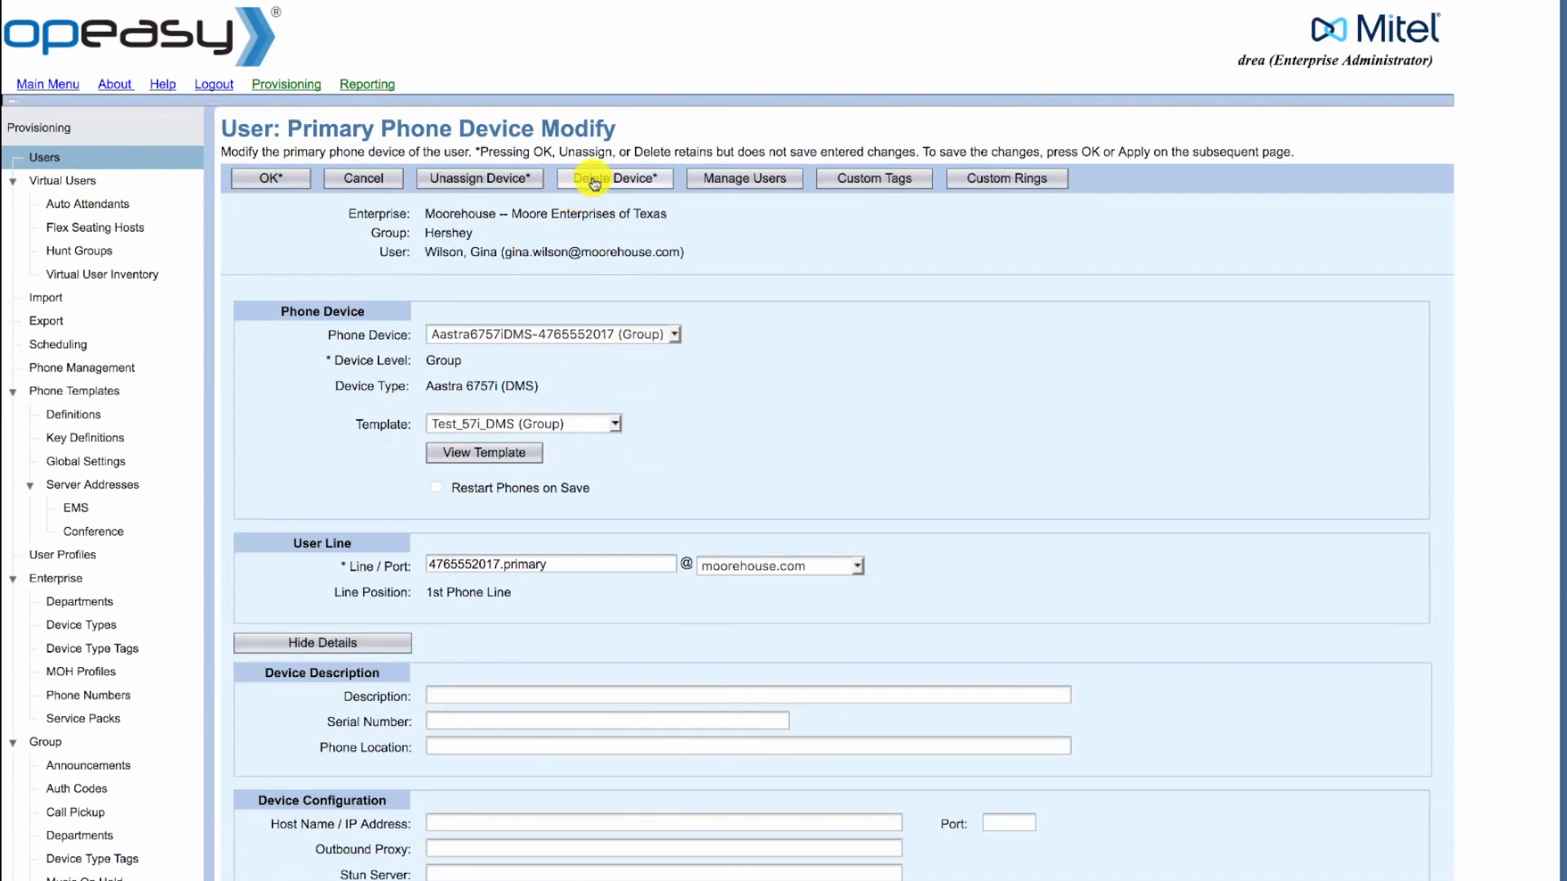
click(594, 181)
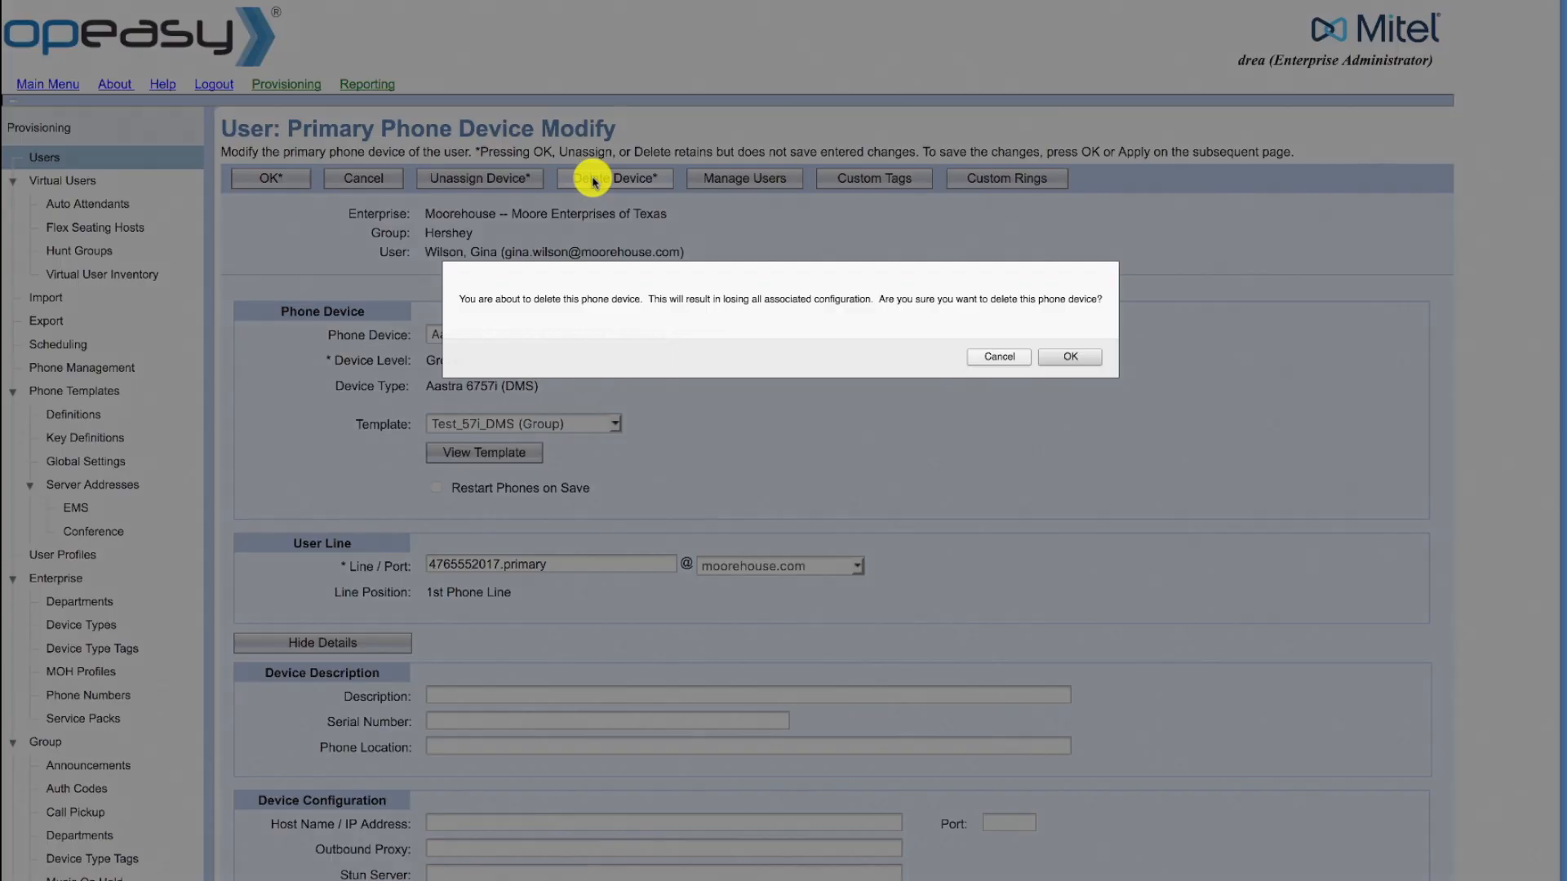
click(1039, 360)
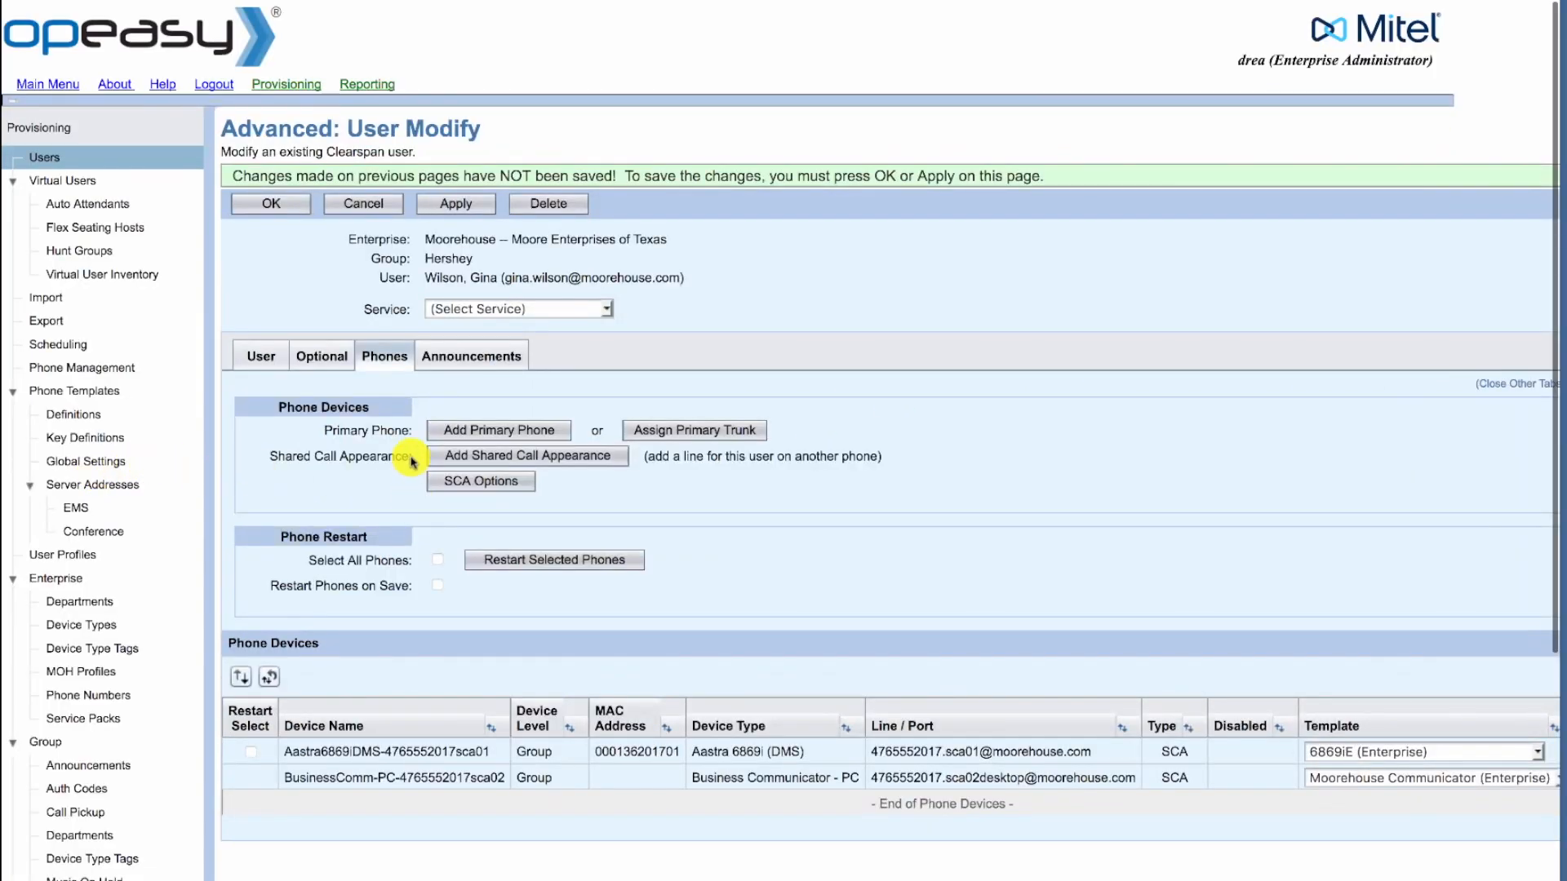
Add a primary phone of type Aastra 6757i (DMS) with the 6757i for testing (Enterprise) template
click(458, 433)
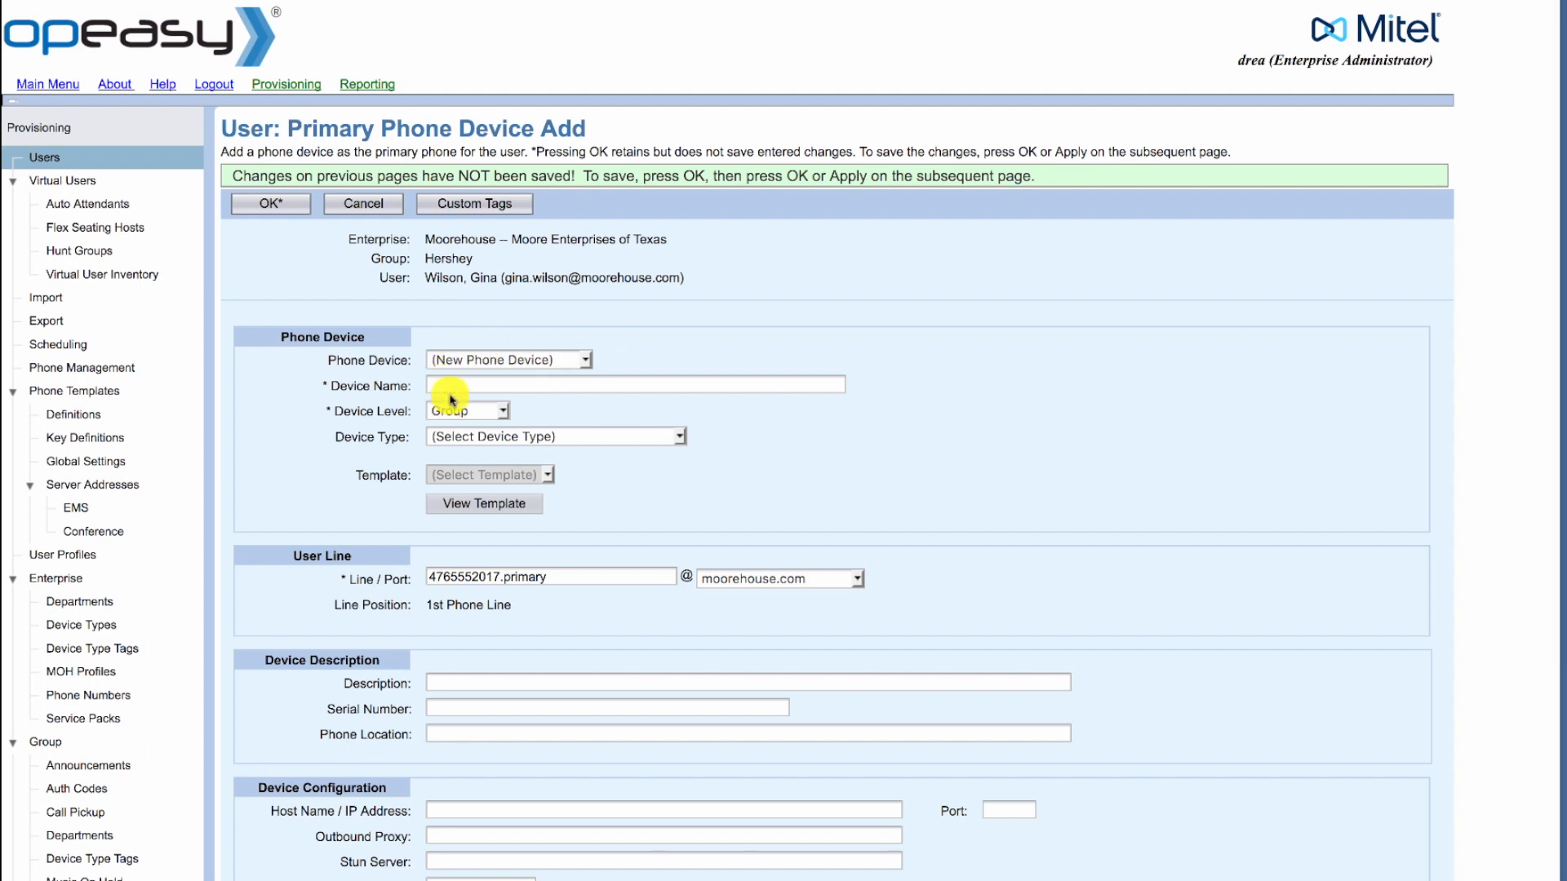
click(466, 439)
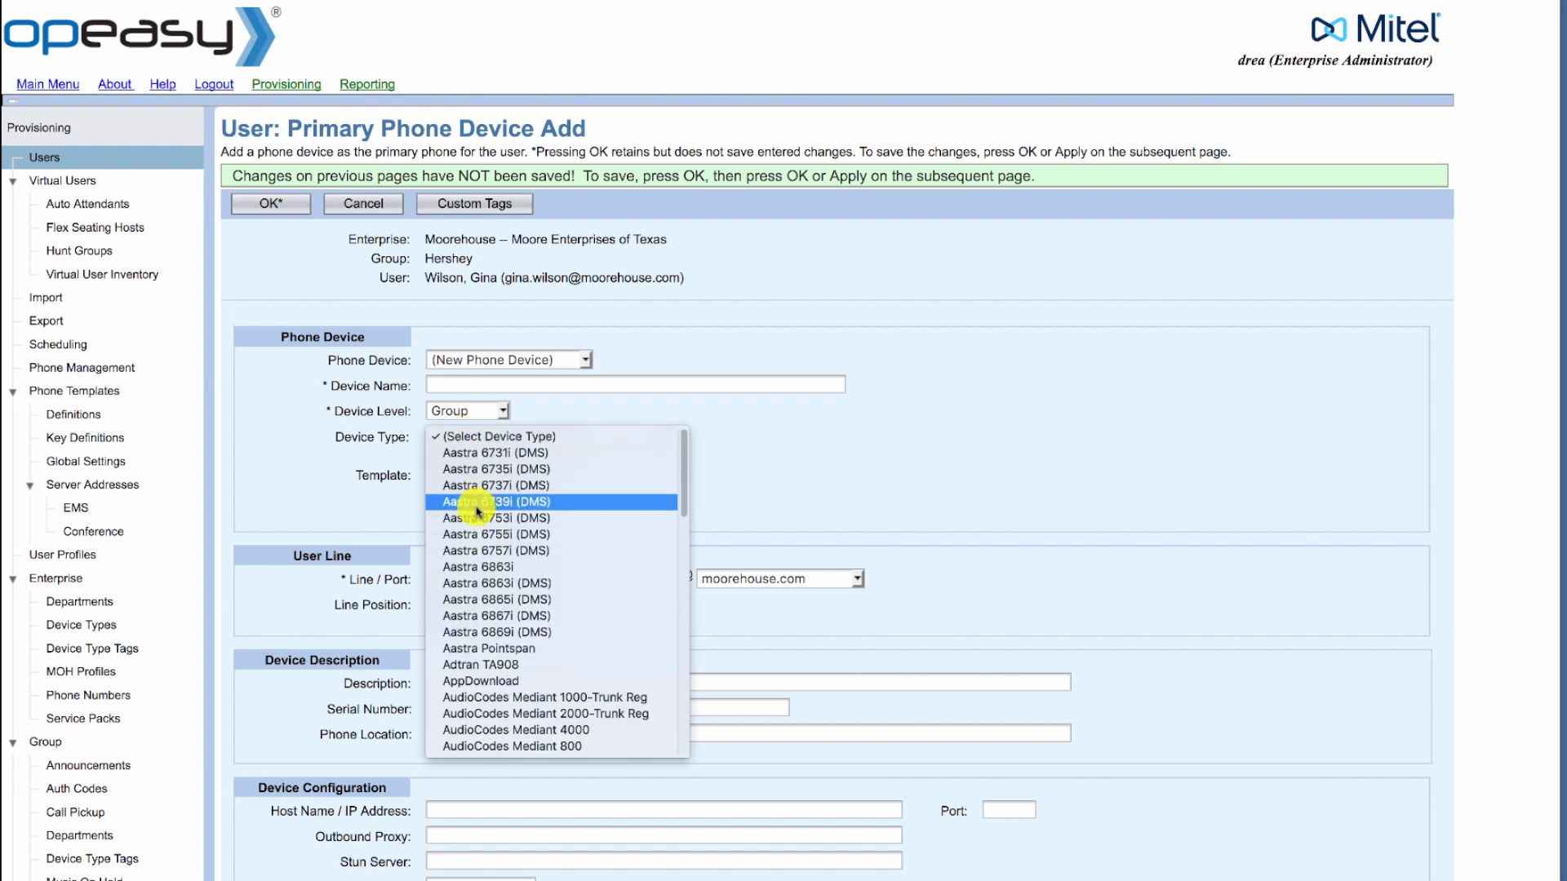
click(485, 552)
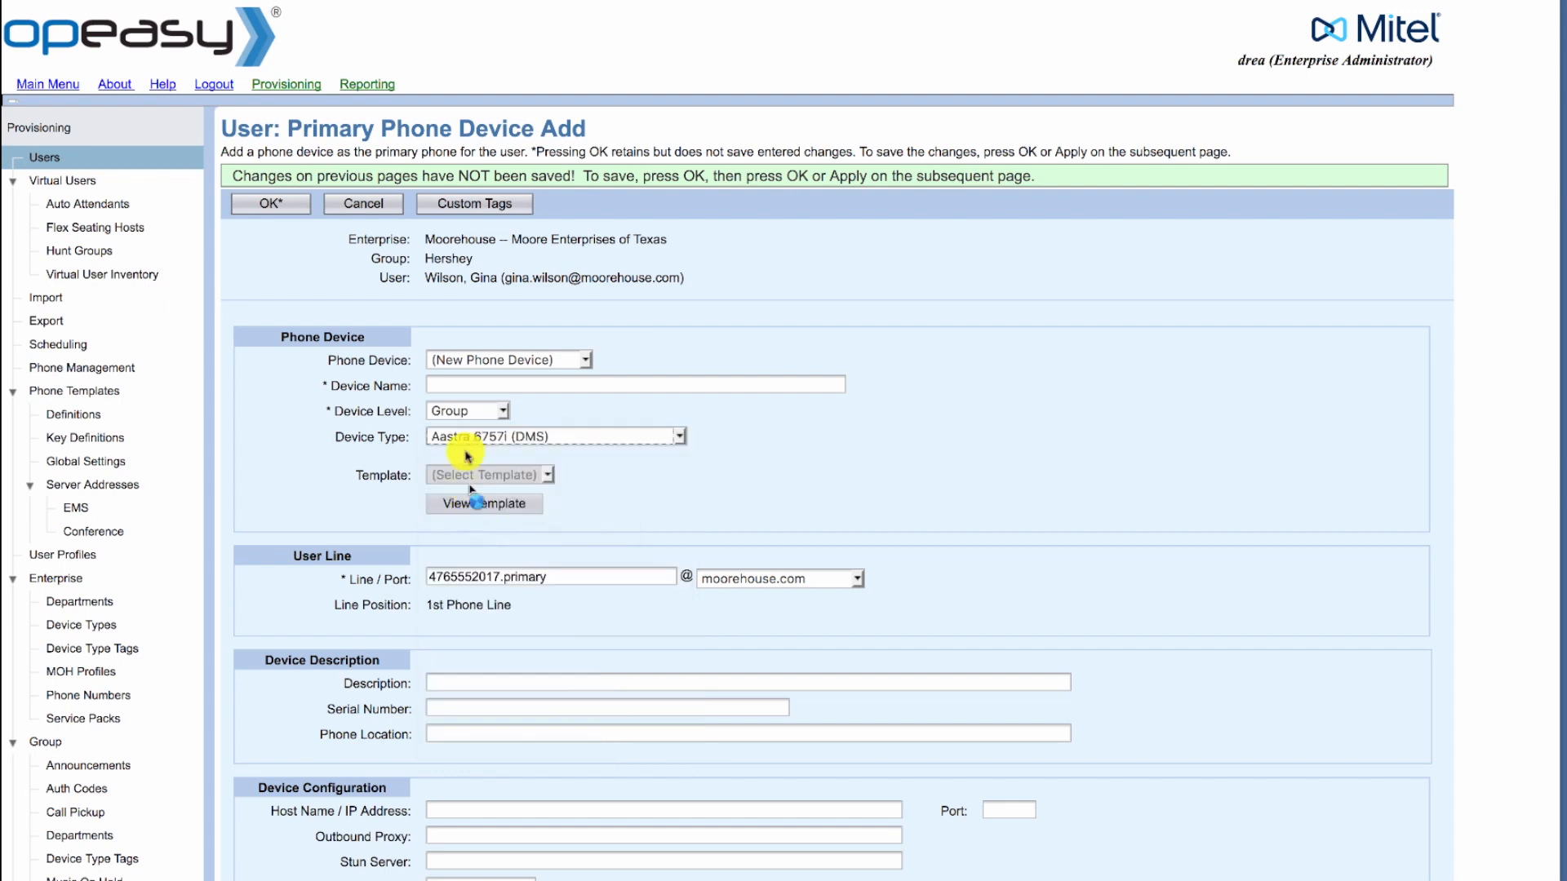
click(450, 484)
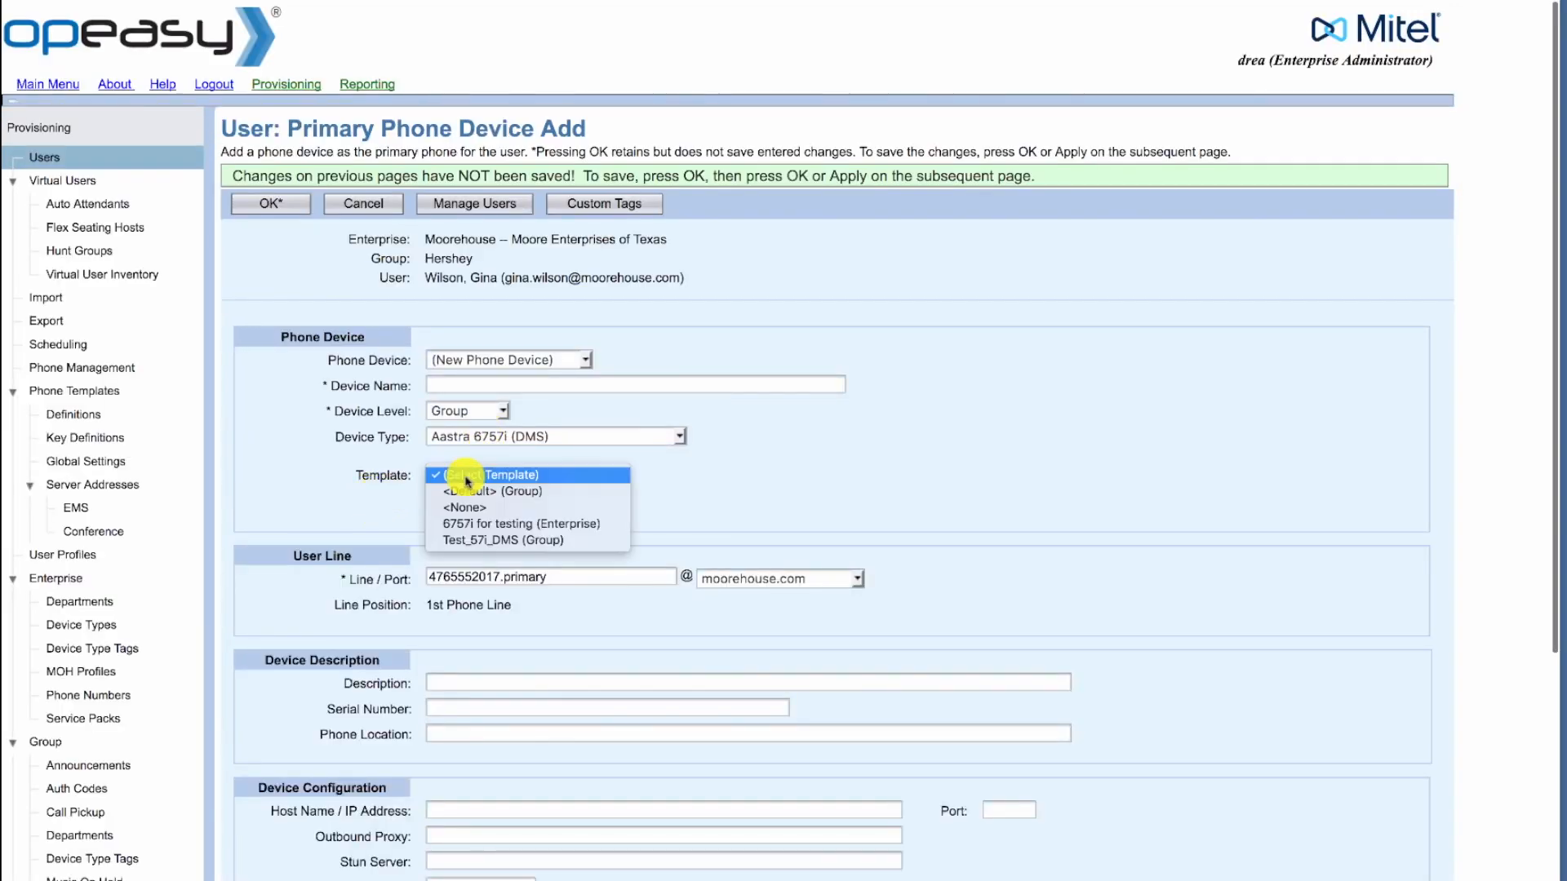
click(468, 527)
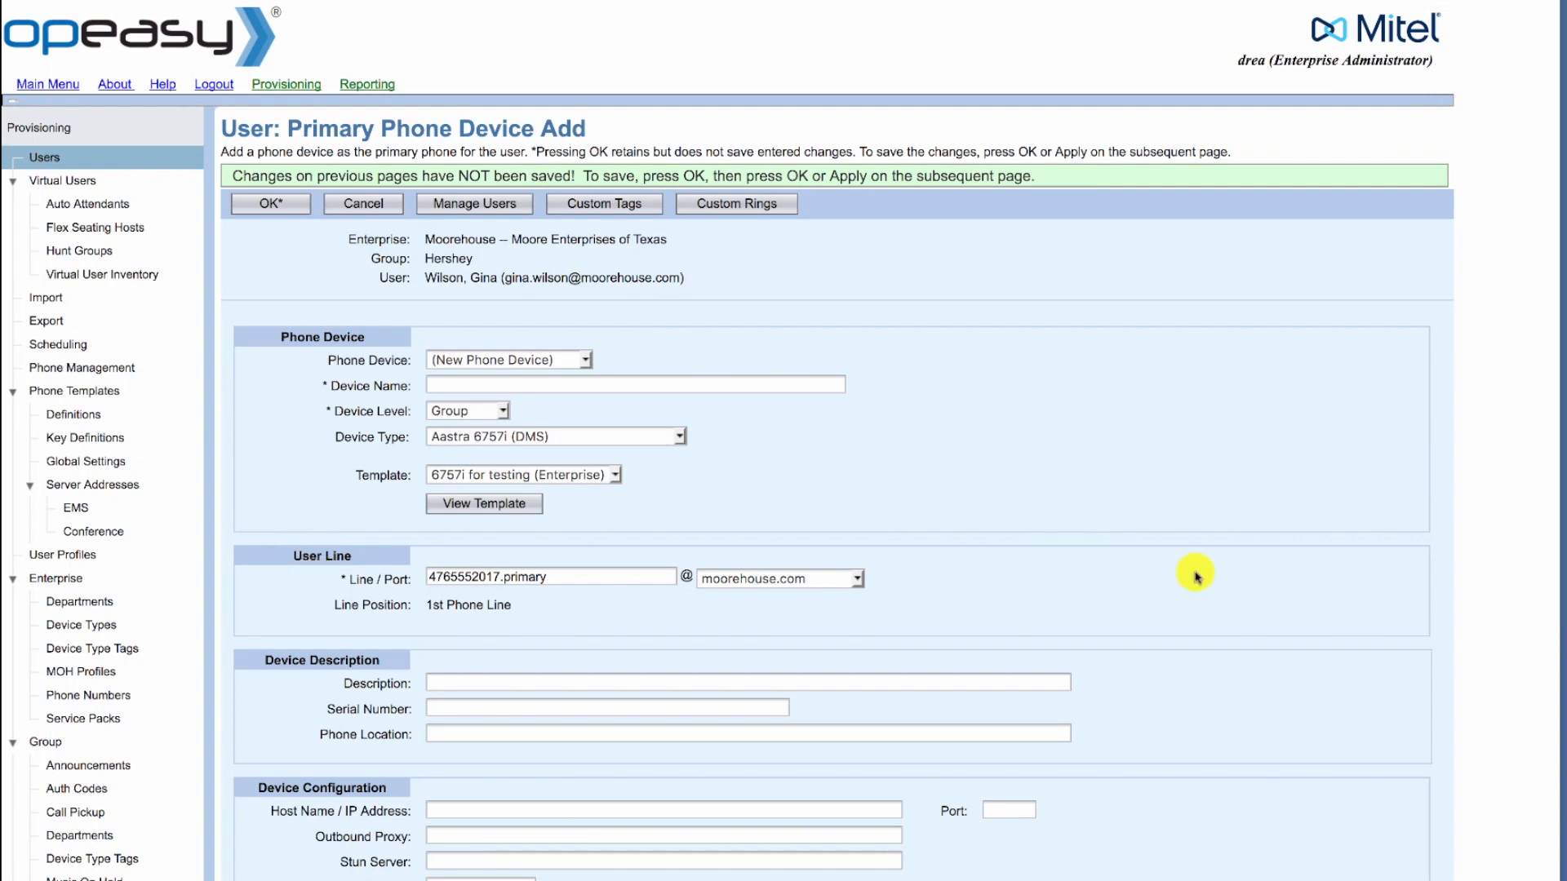
scroll(457, 865, down, 1)
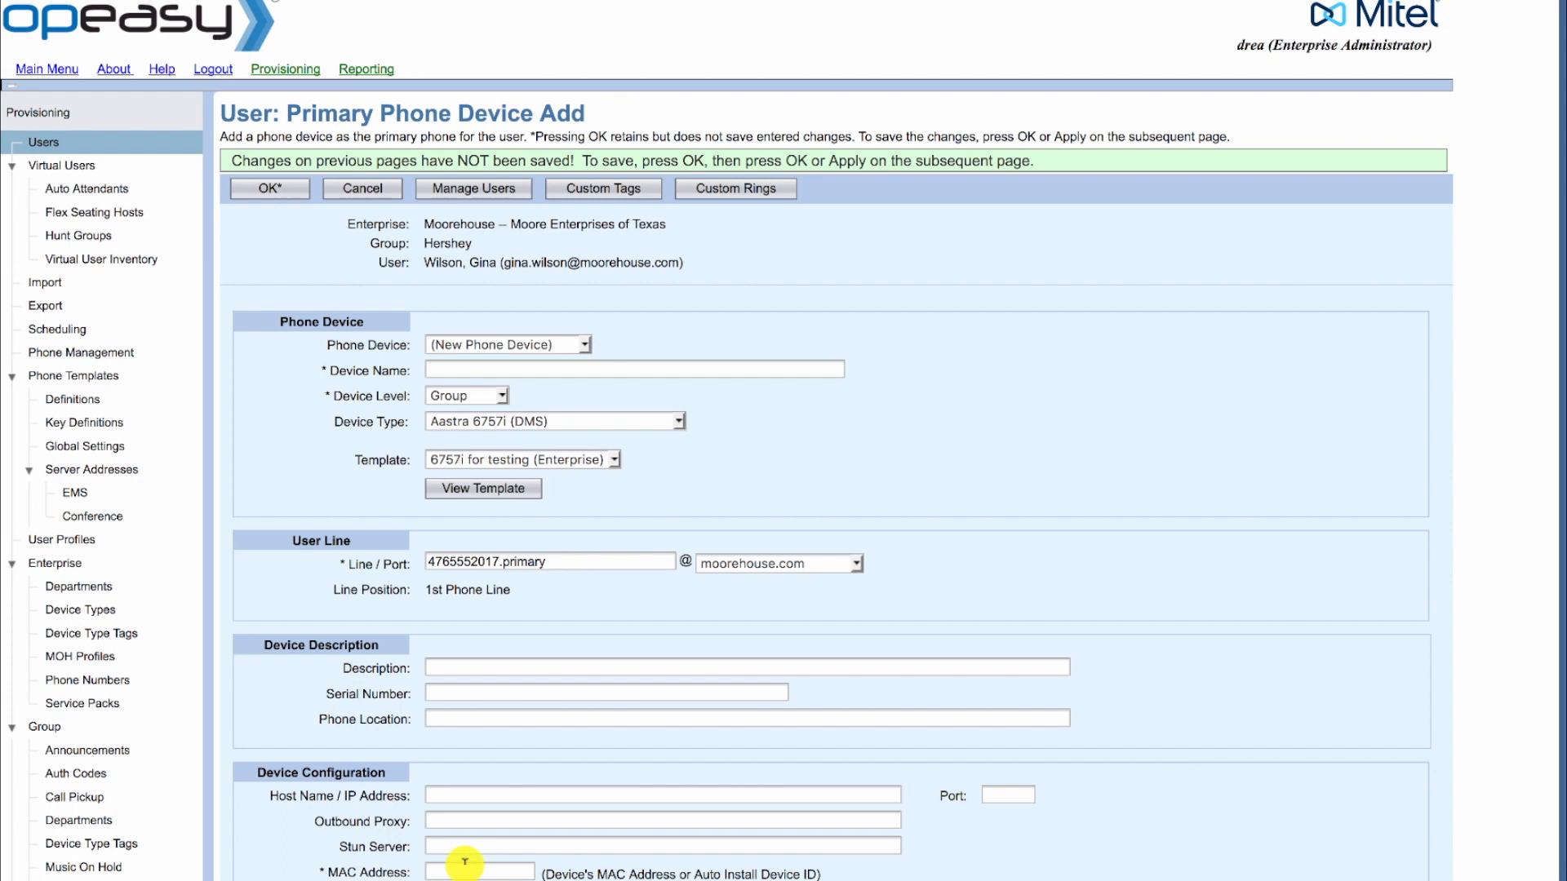
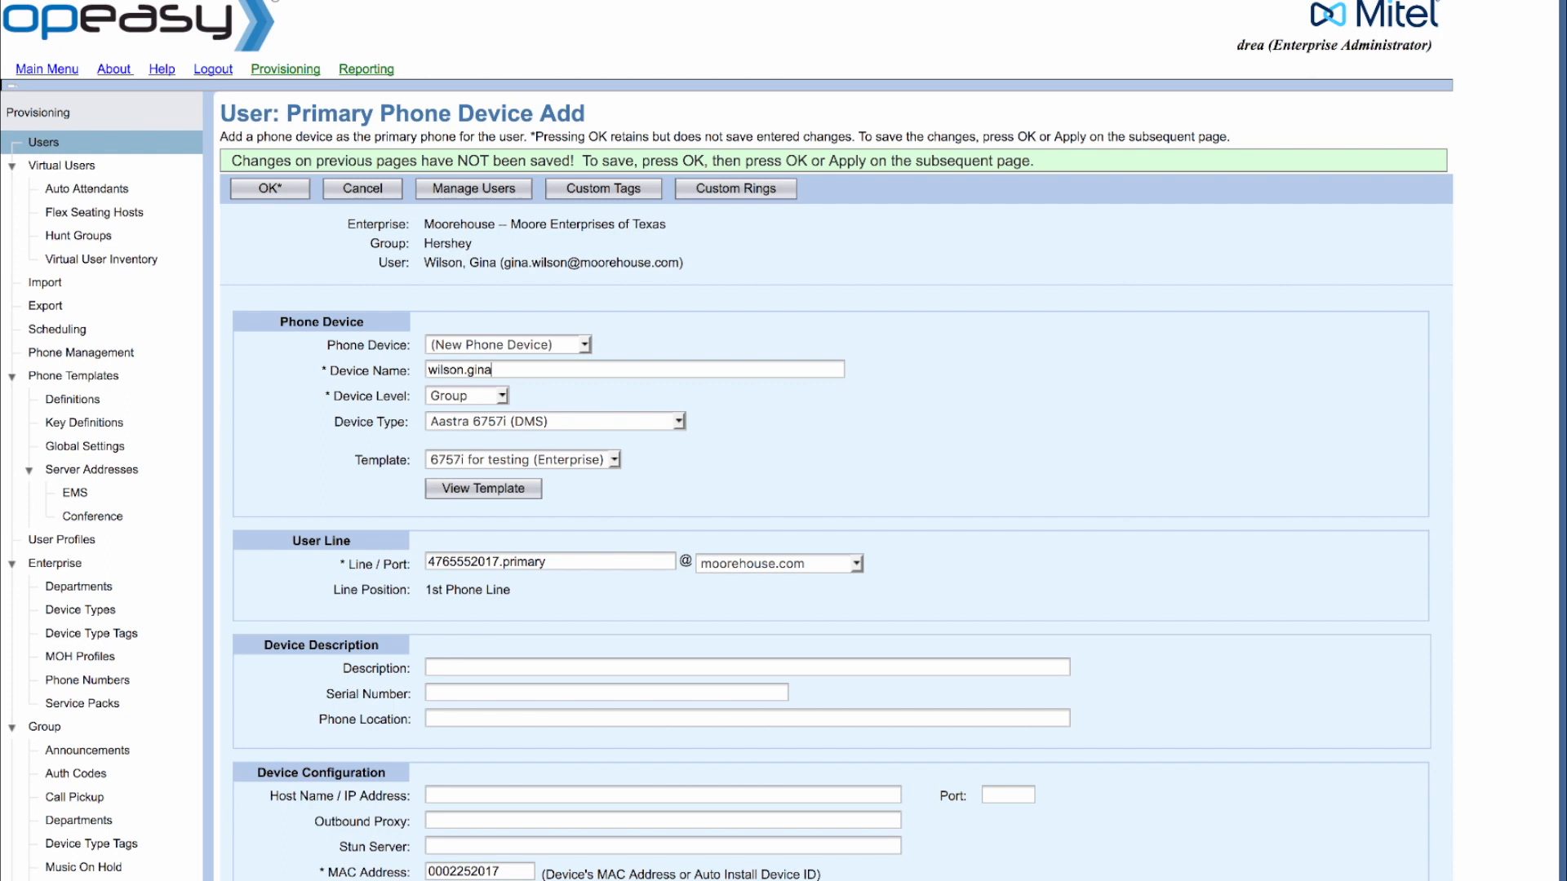
click(262, 194)
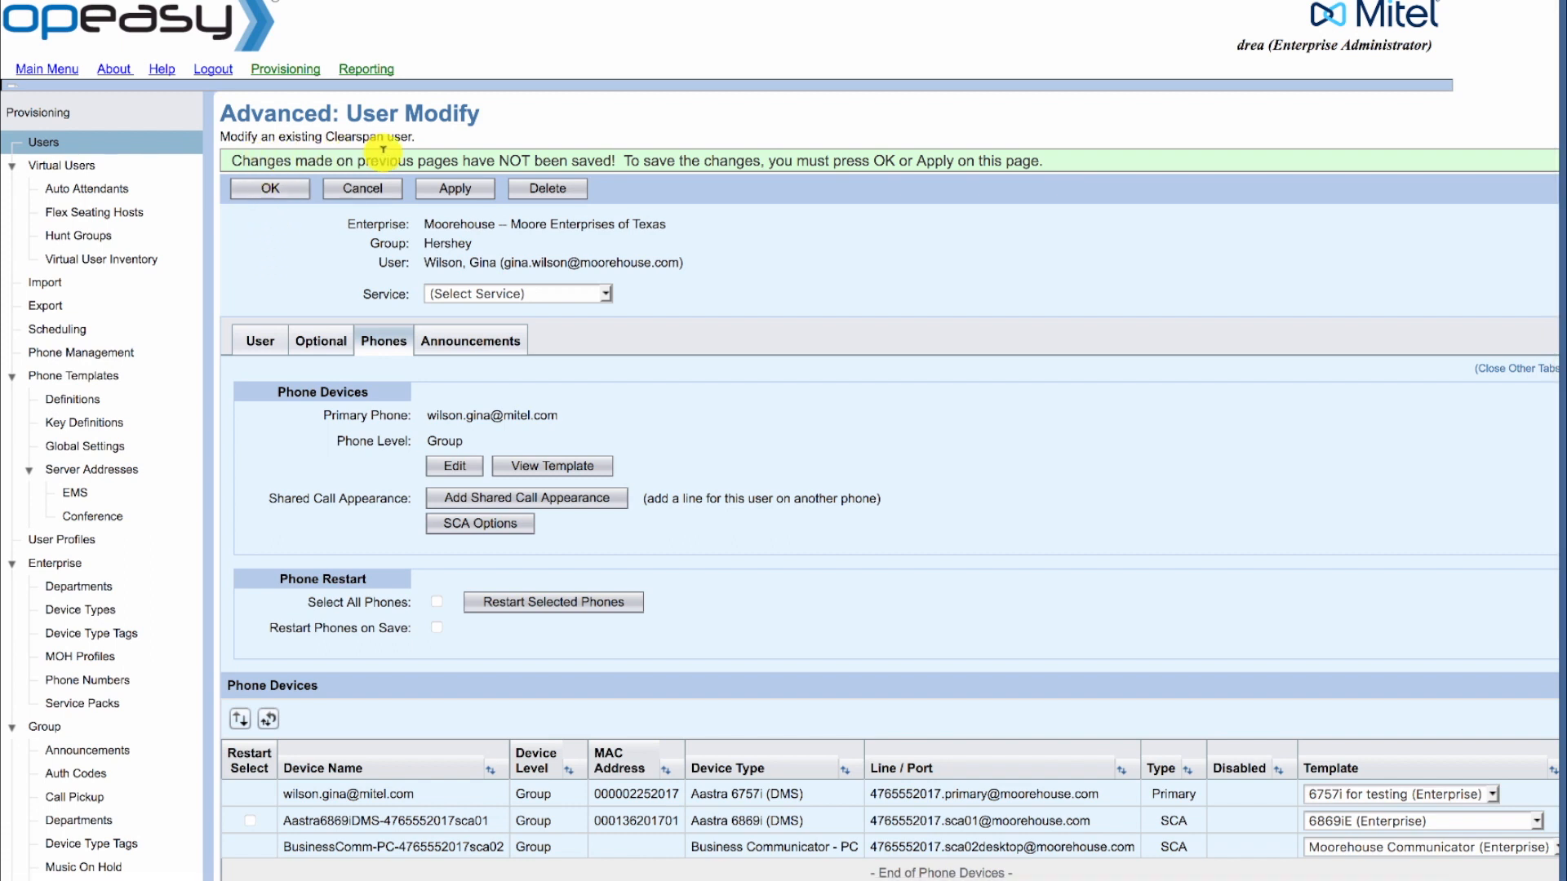
Apply and save the user's phone changes, returning to the Users list
click(274, 190)
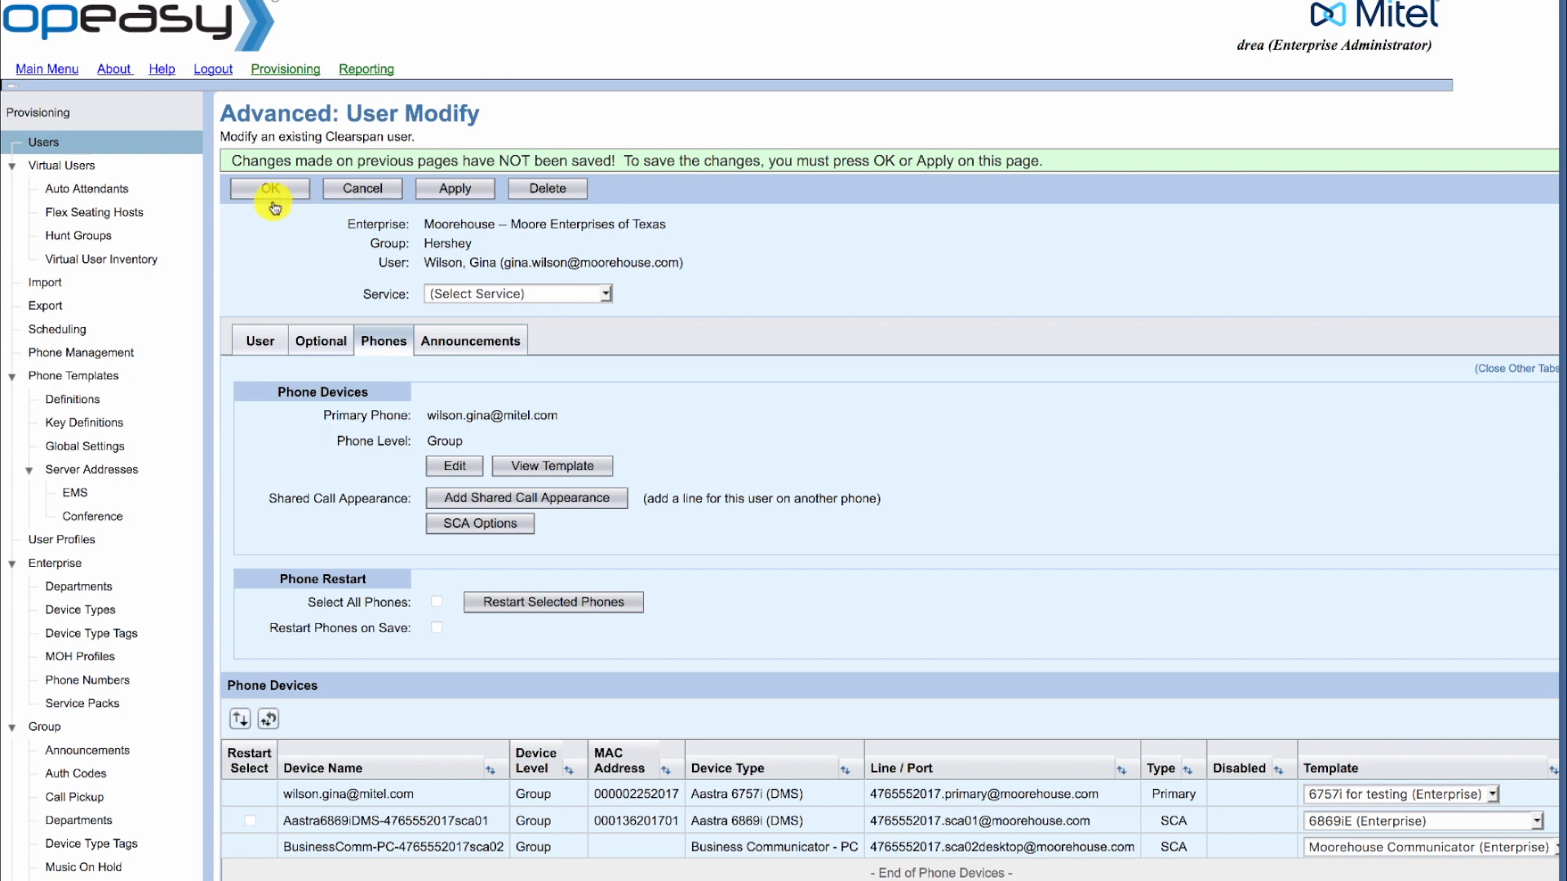
click(455, 191)
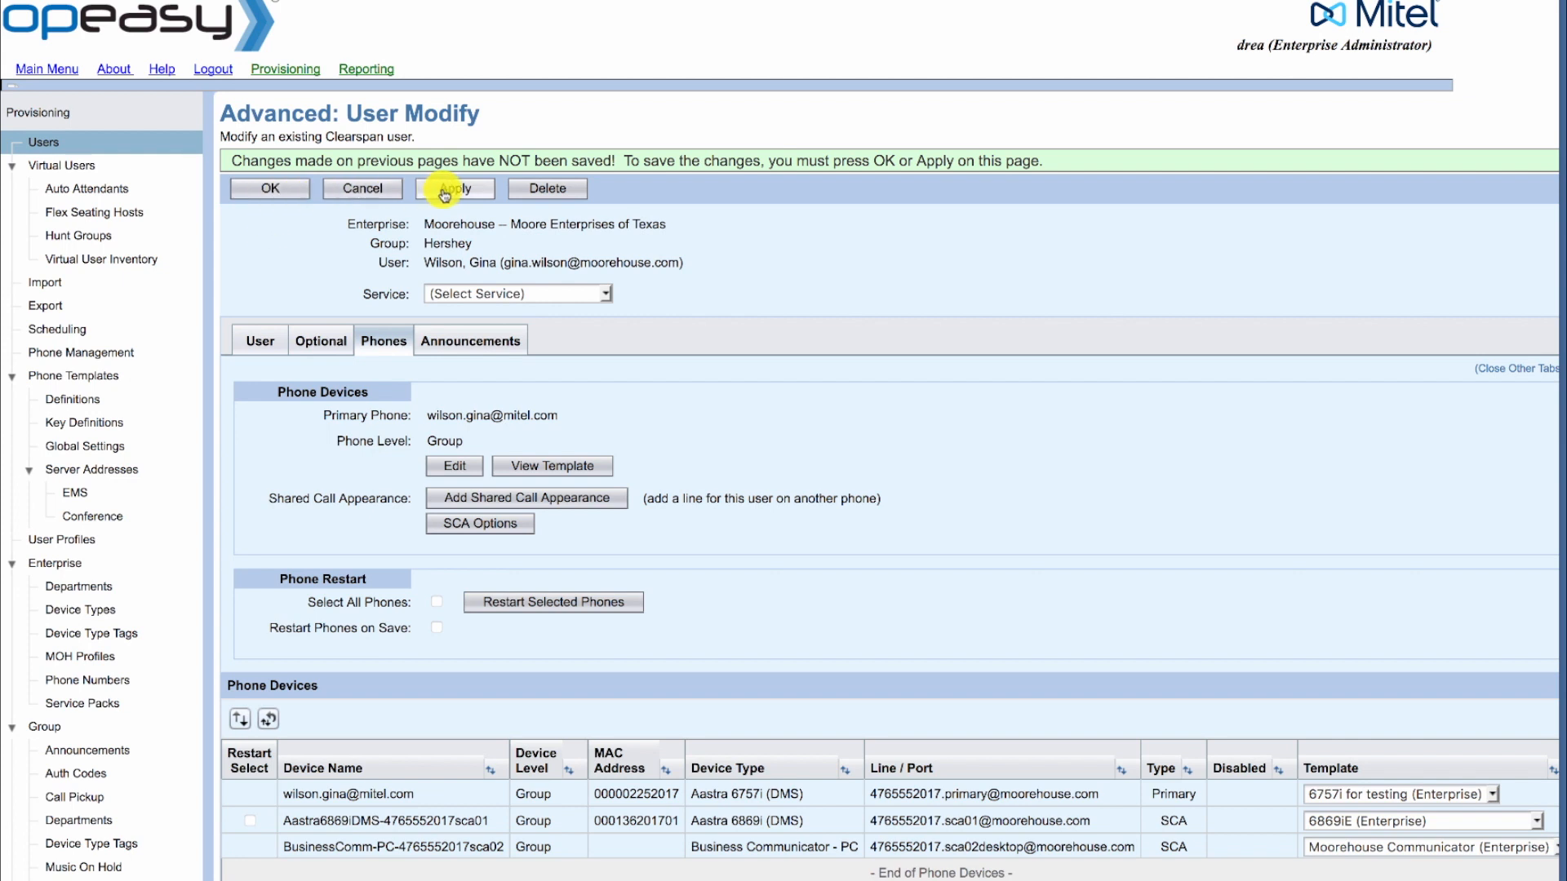
click(303, 193)
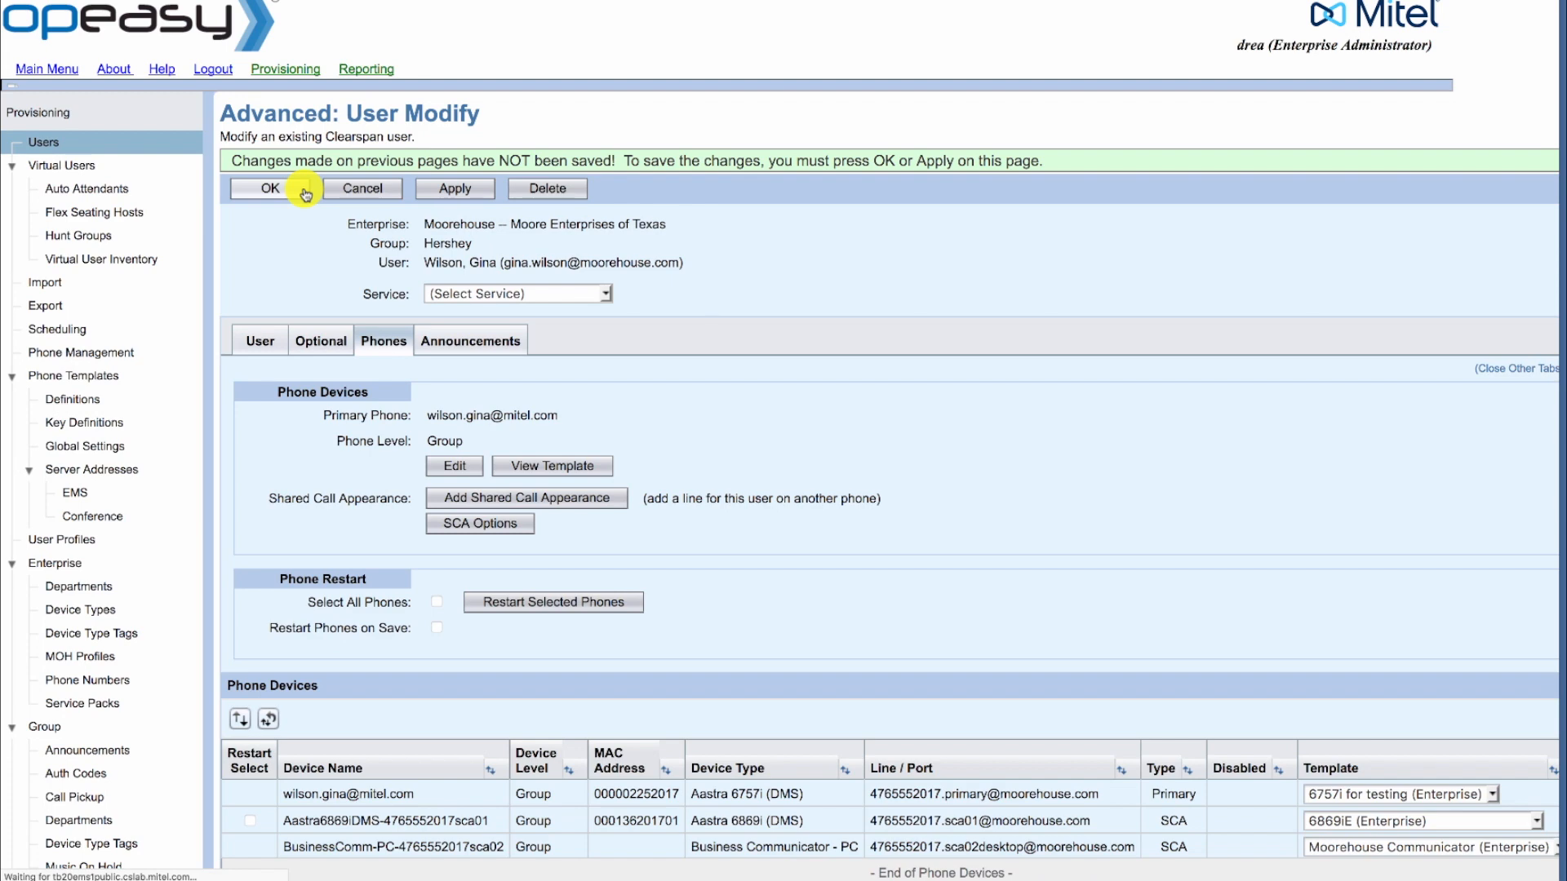